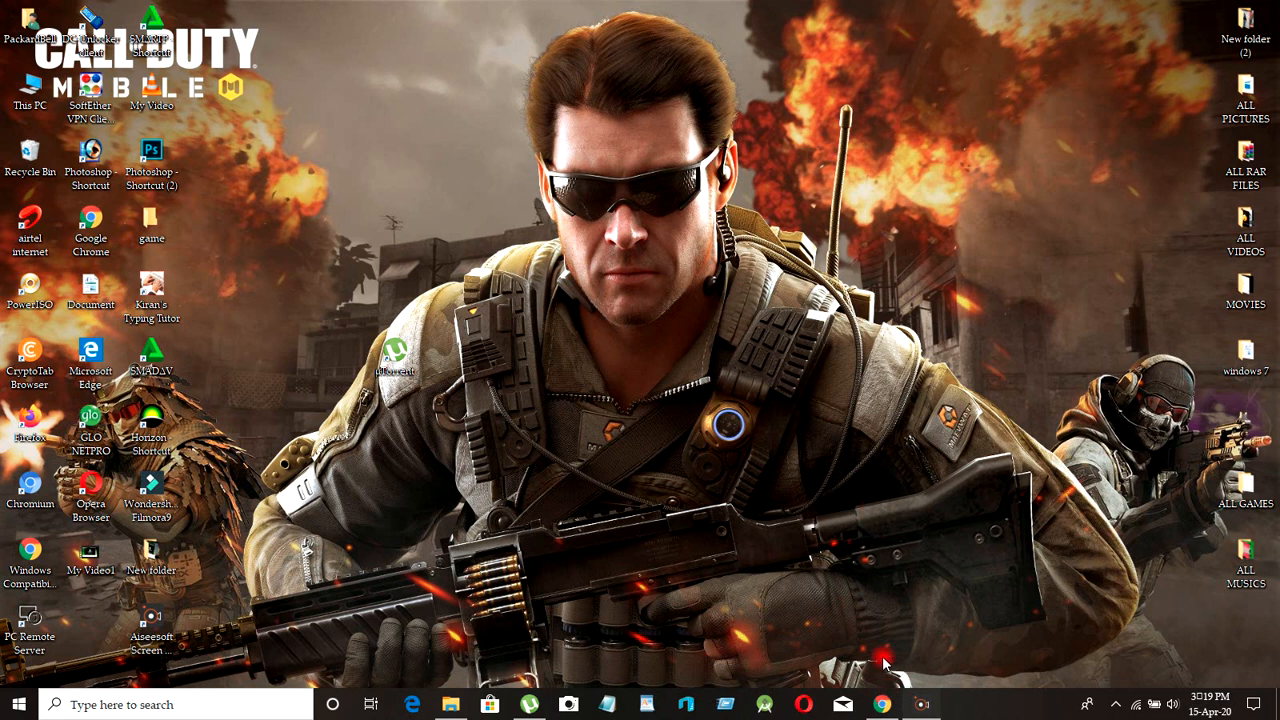
# - Switch to Chrome and examine the stable and beta Windows versions on the µTorrent downloads page
pyautogui.click(882, 704)
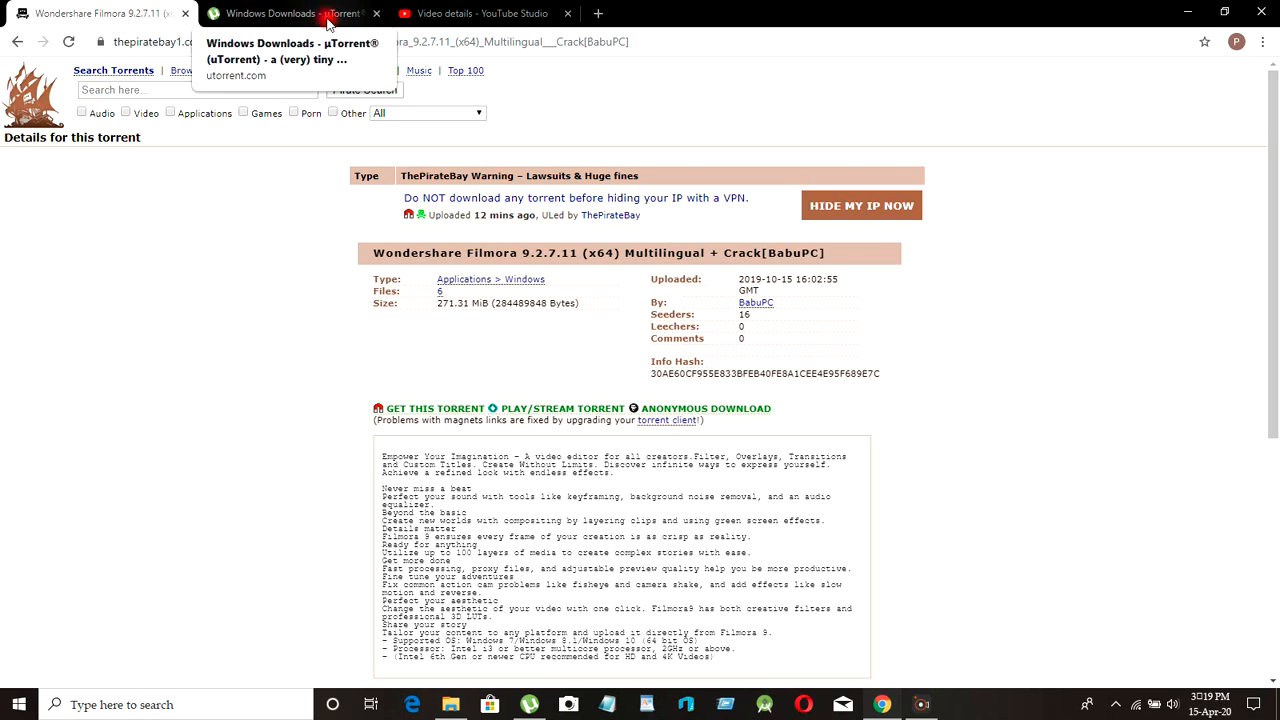
pyautogui.click(330, 15)
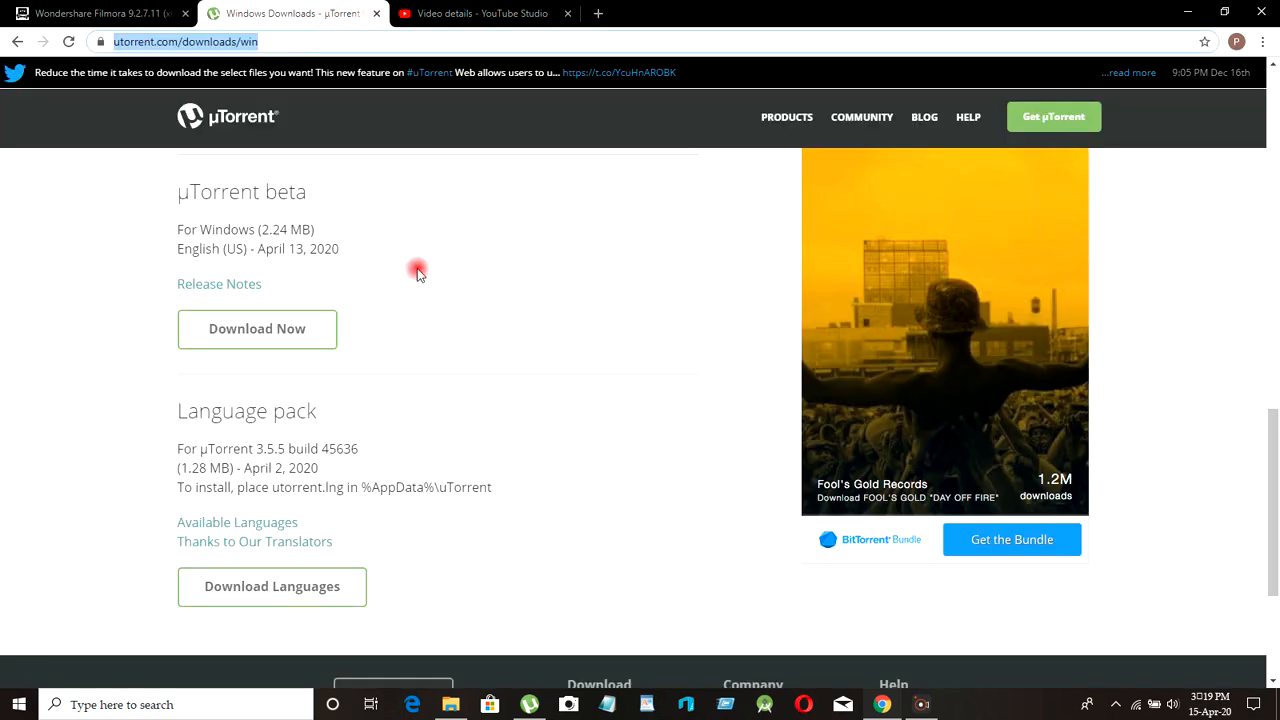
pyautogui.click(311, 346)
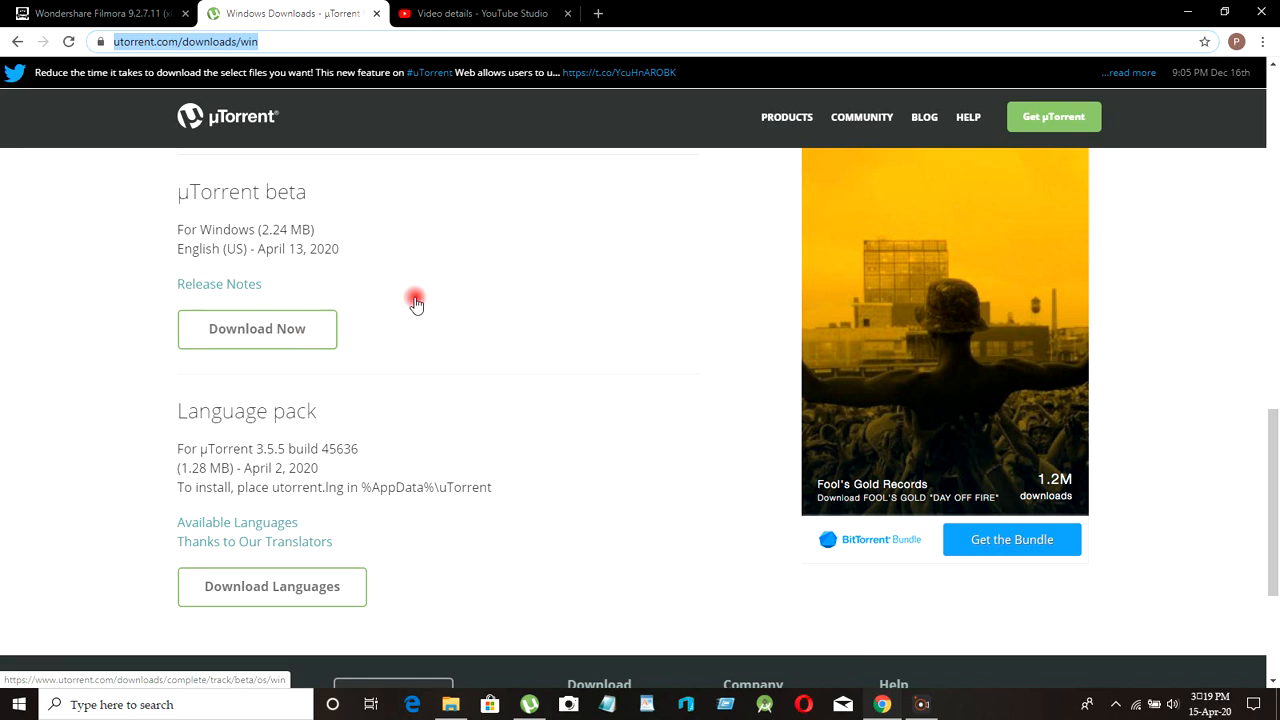
pyautogui.scroll(1, 416, 304)
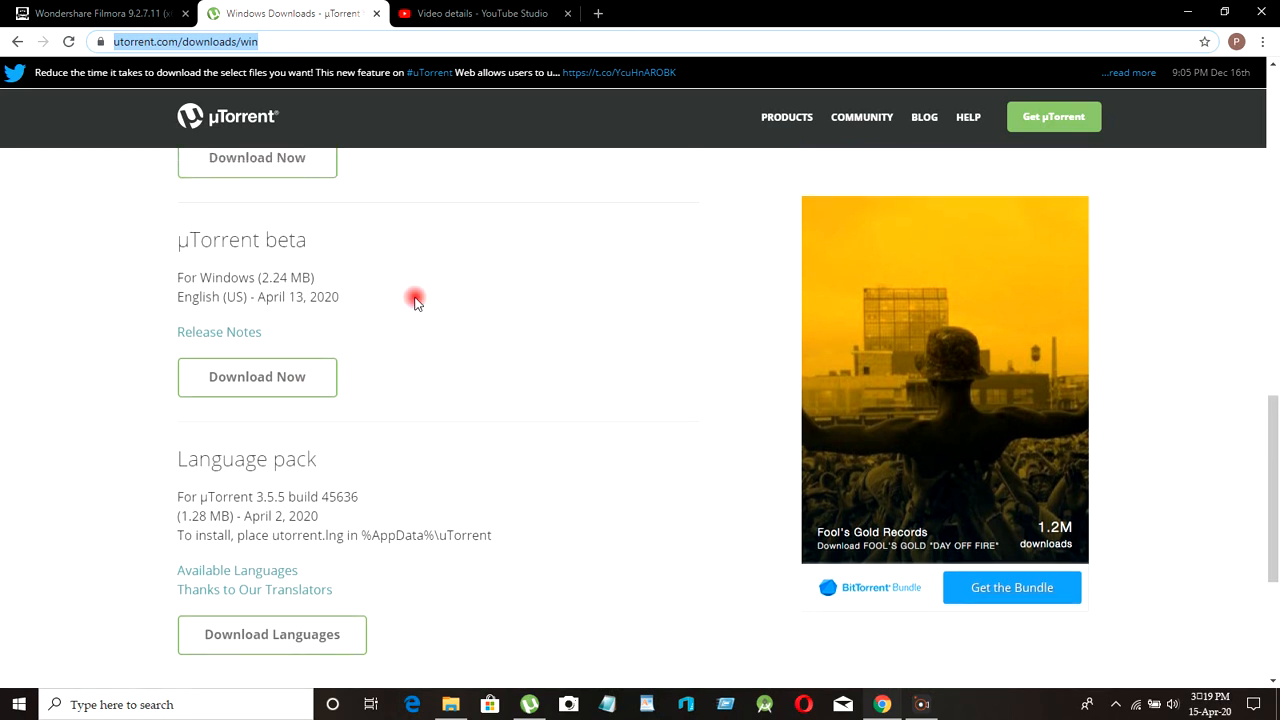
pyautogui.scroll(3, 416, 302)
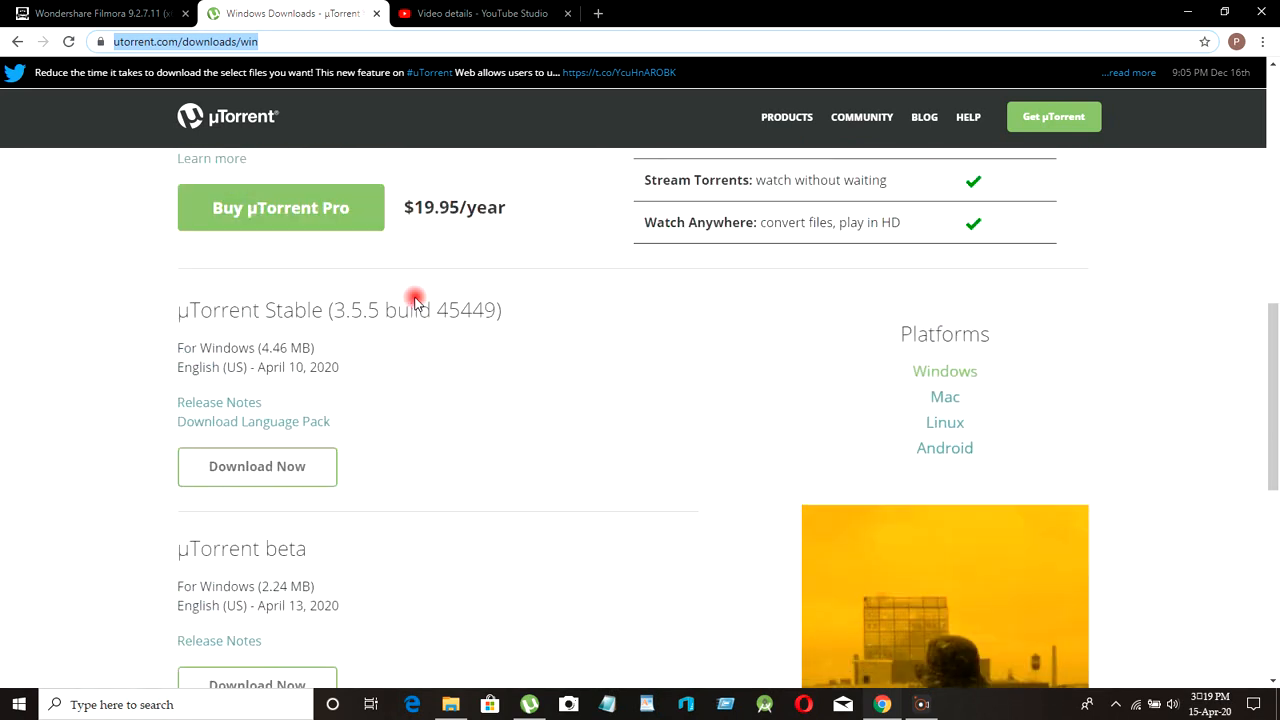
pyautogui.scroll(2, 416, 302)
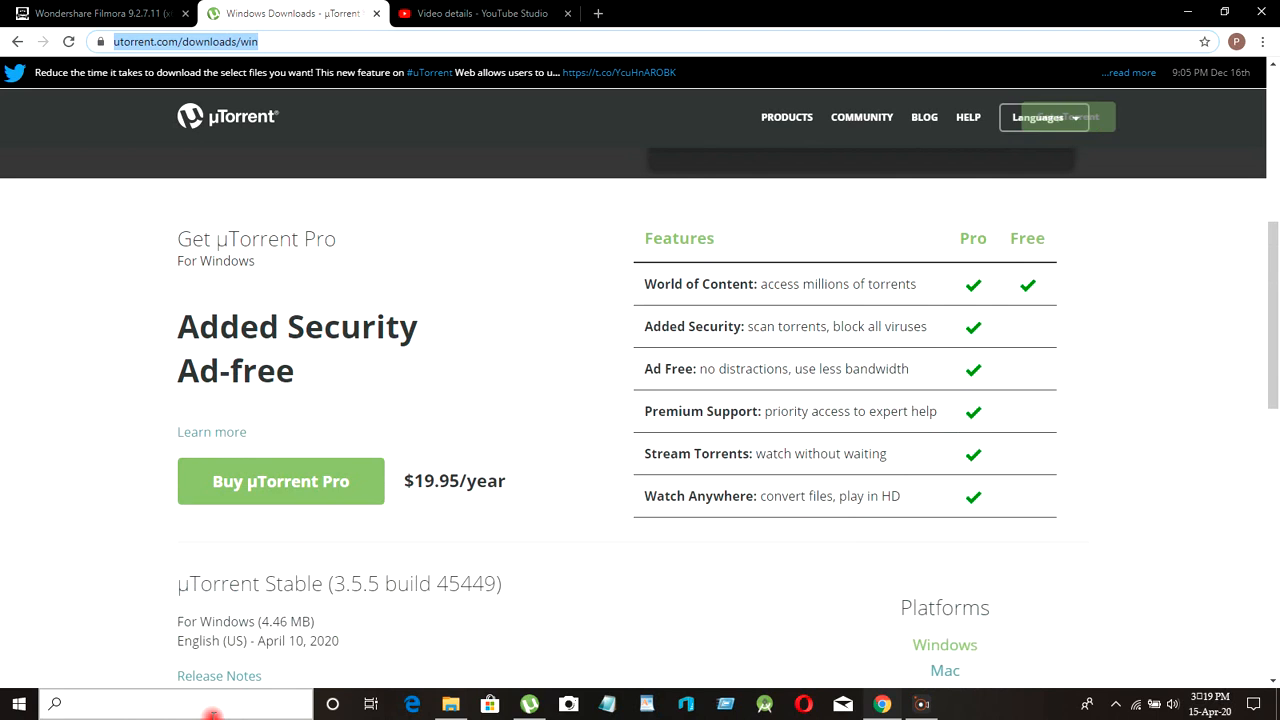
pyautogui.scroll(-4, 467, 425)
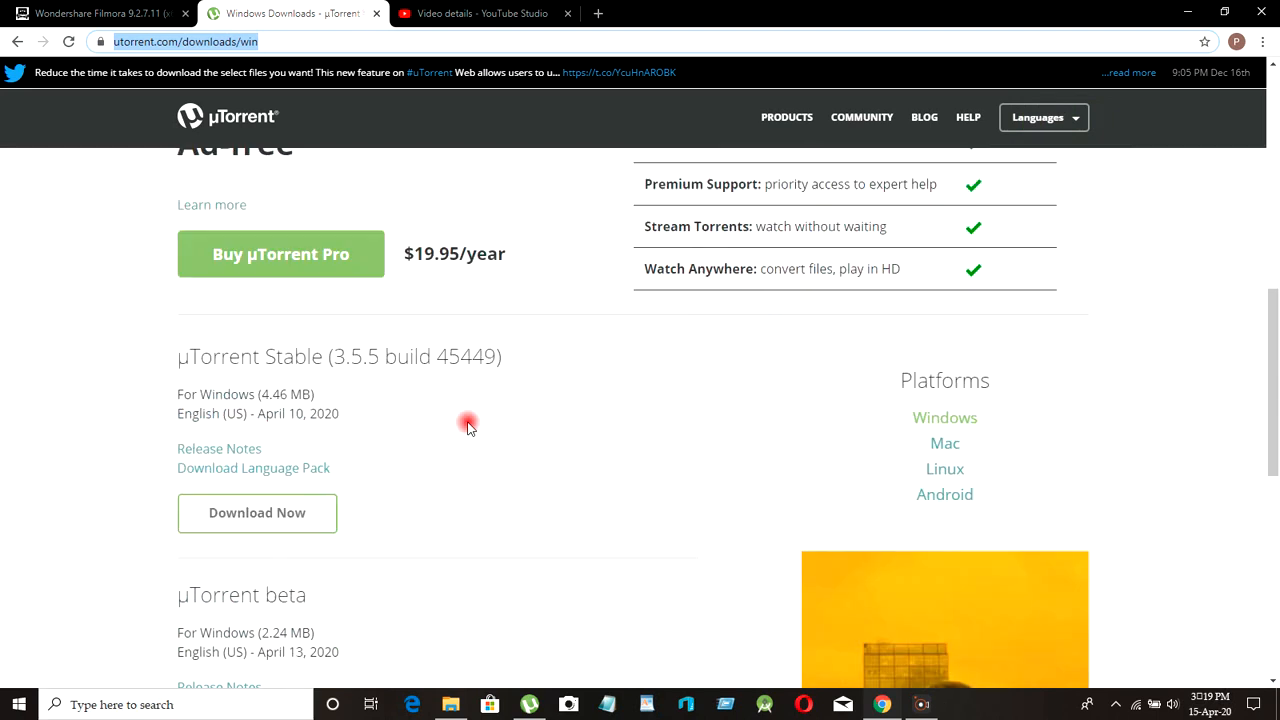
pyautogui.scroll(-1, 480, 395)
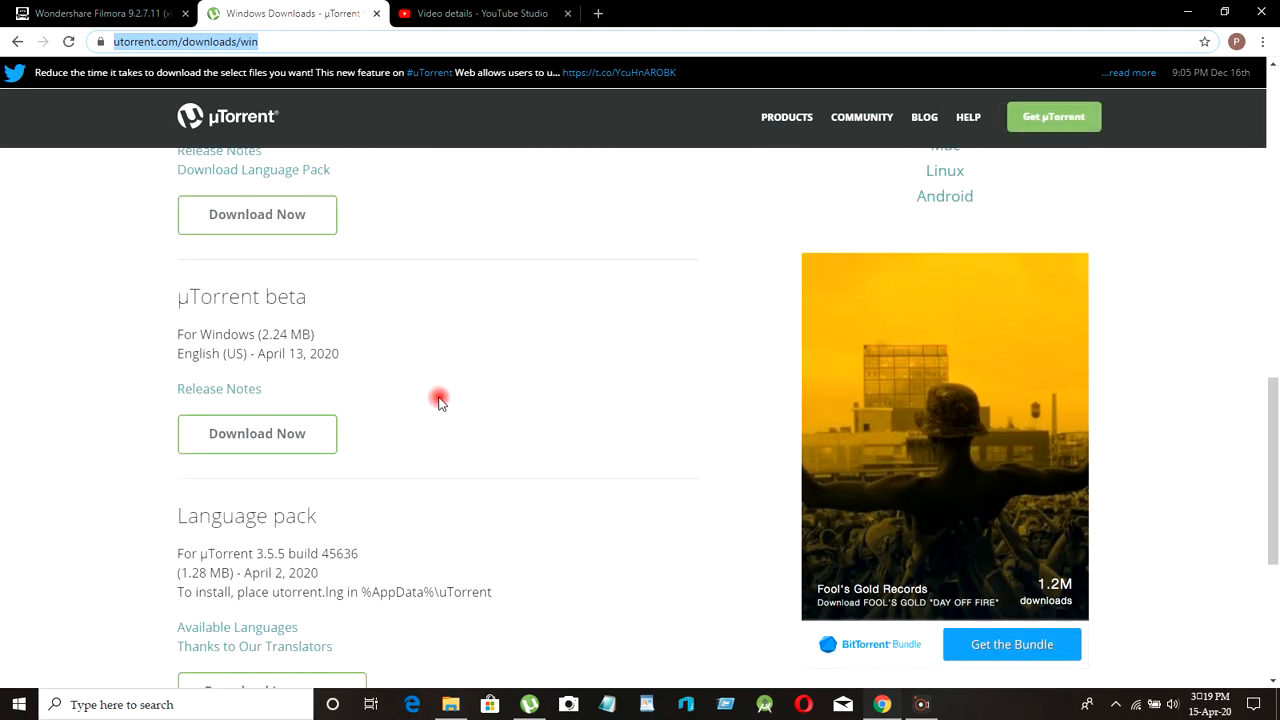
# - Send the Wondershare Filmora 9.2.7.11 torrent from its details page to µTorrent and decline loading its trackers
pyautogui.click(128, 18)
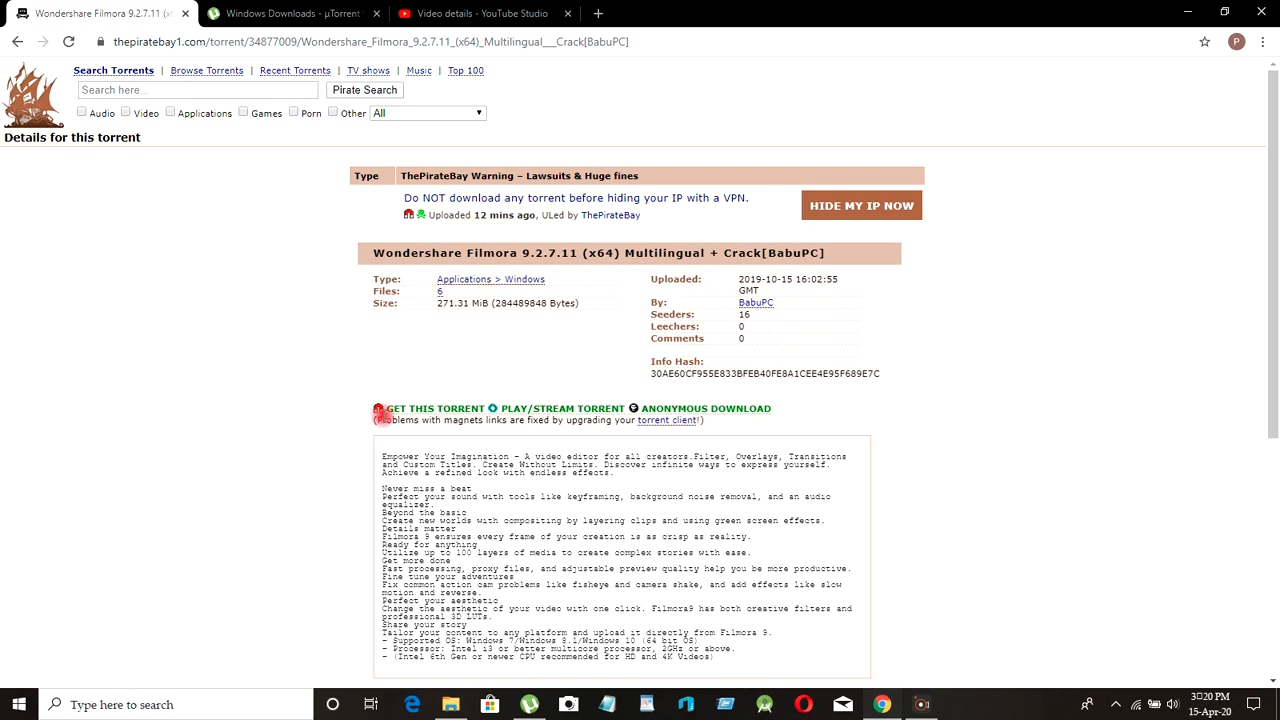
pyautogui.click(428, 412)
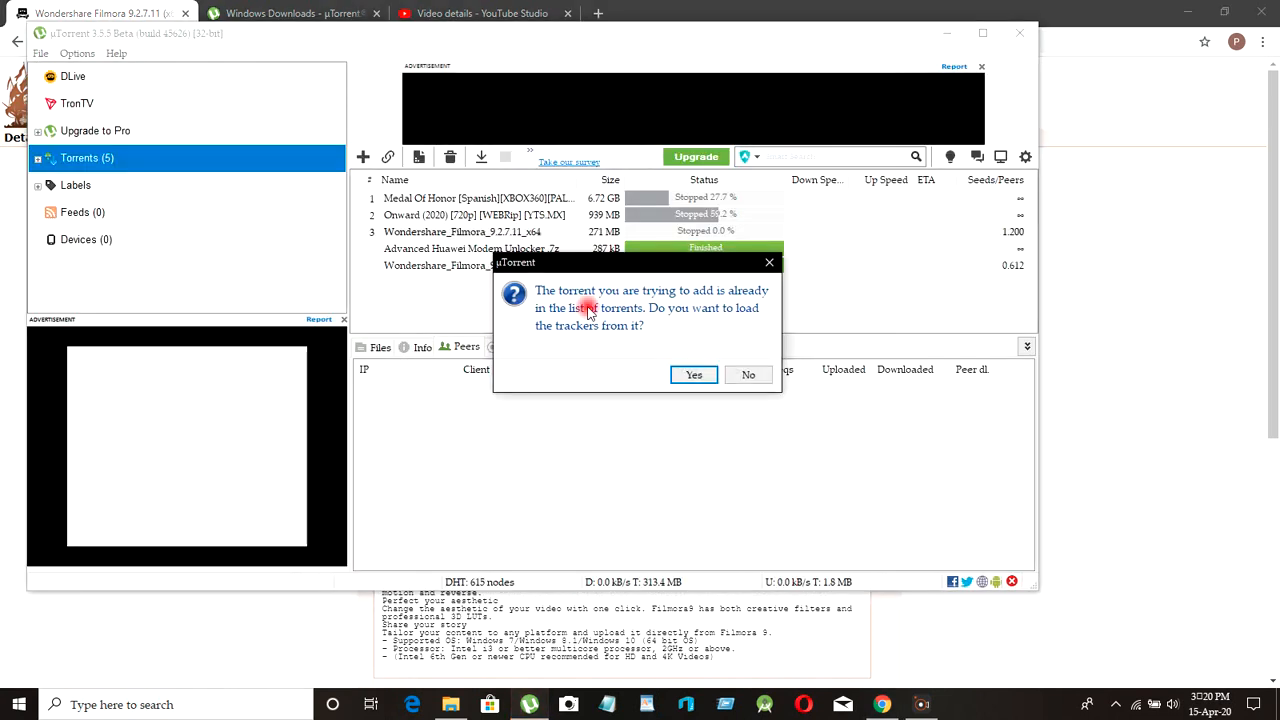
pyautogui.click(748, 375)
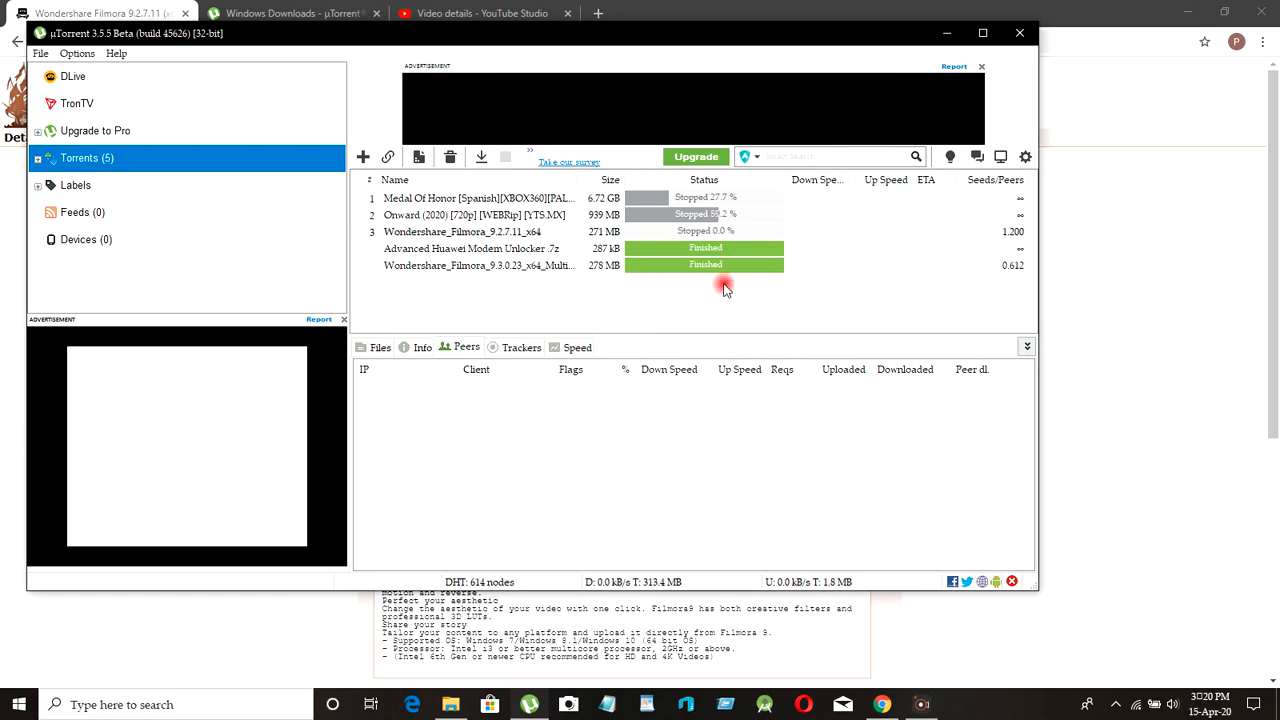
# - Open the containing folder of the finished Wondershare_Filmora_9.3.0.23 torrent, minimize the browser and enter the Wondershare Filmora 9.3.0.23 x64 Multilingual subfolder
pyautogui.rightClick(658, 272)
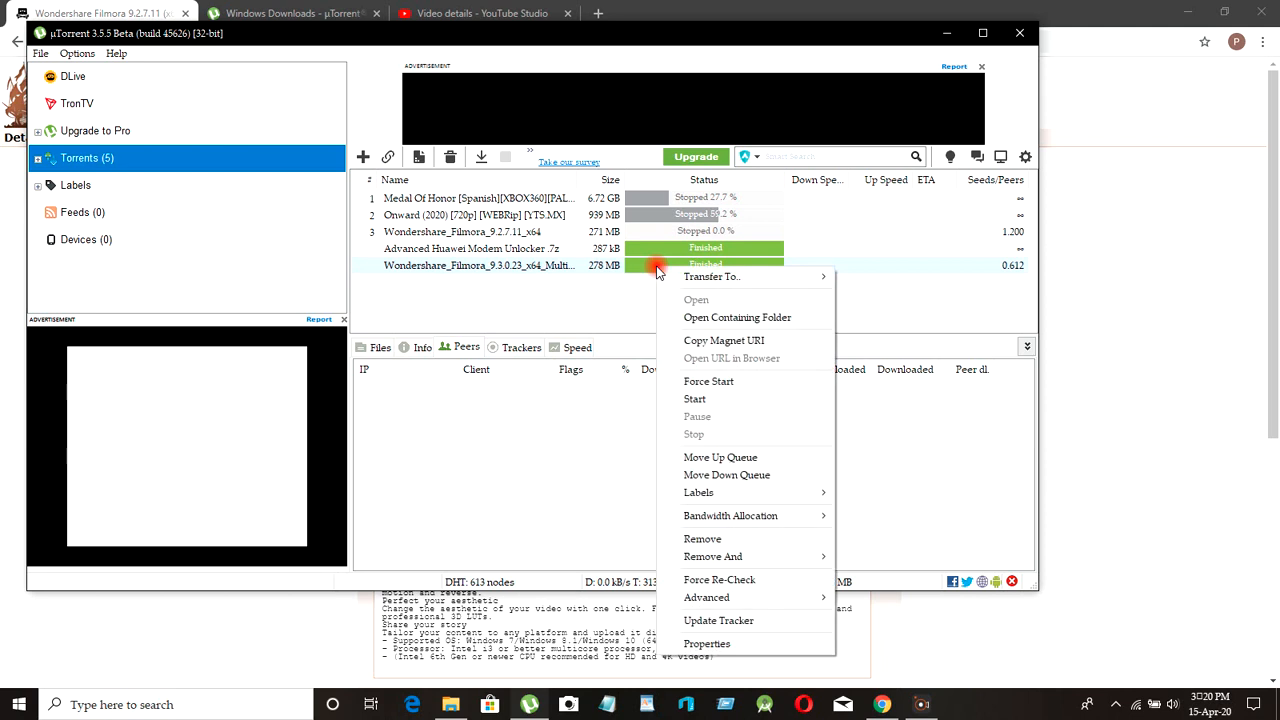
pyautogui.click(736, 322)
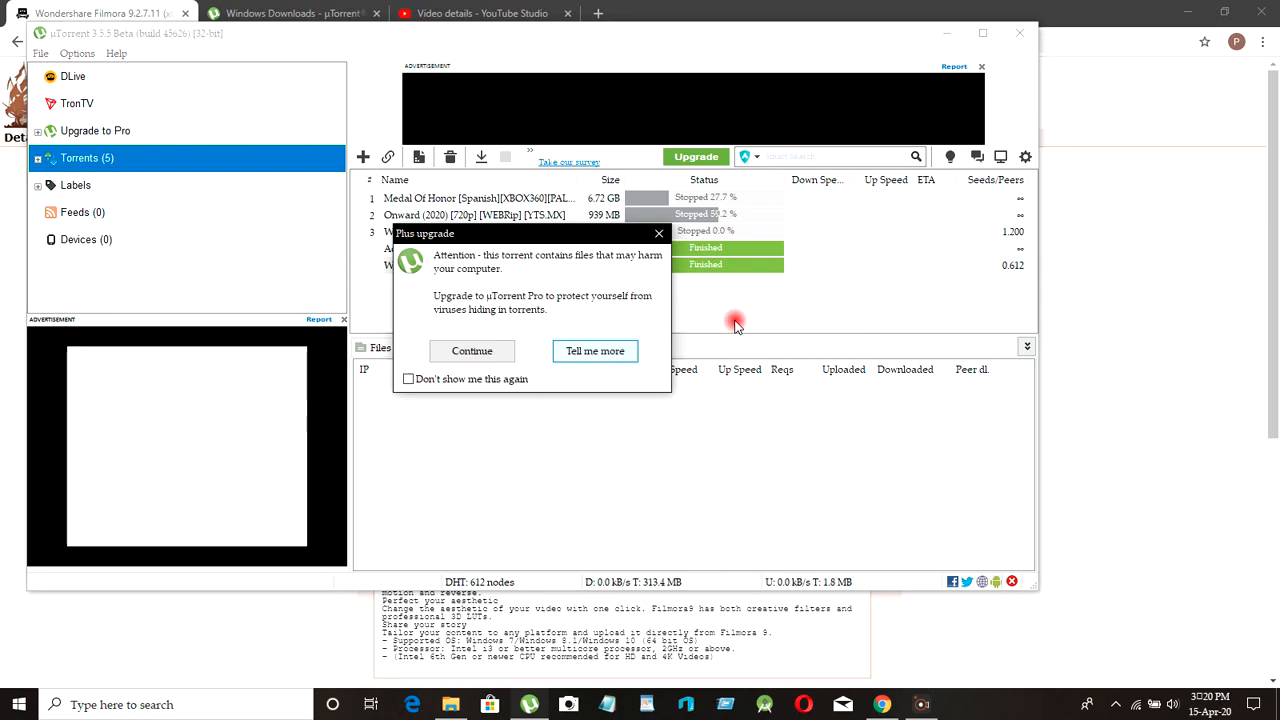
pyautogui.click(506, 350)
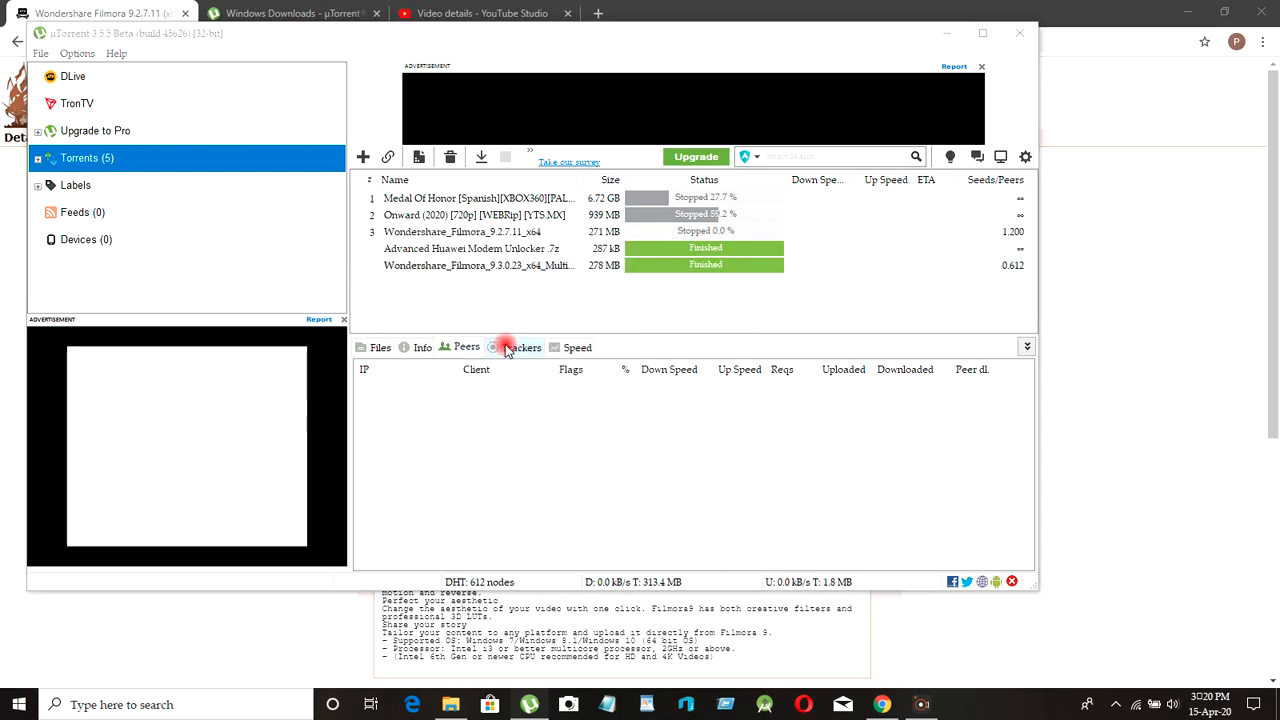
pyautogui.click(1197, 12)
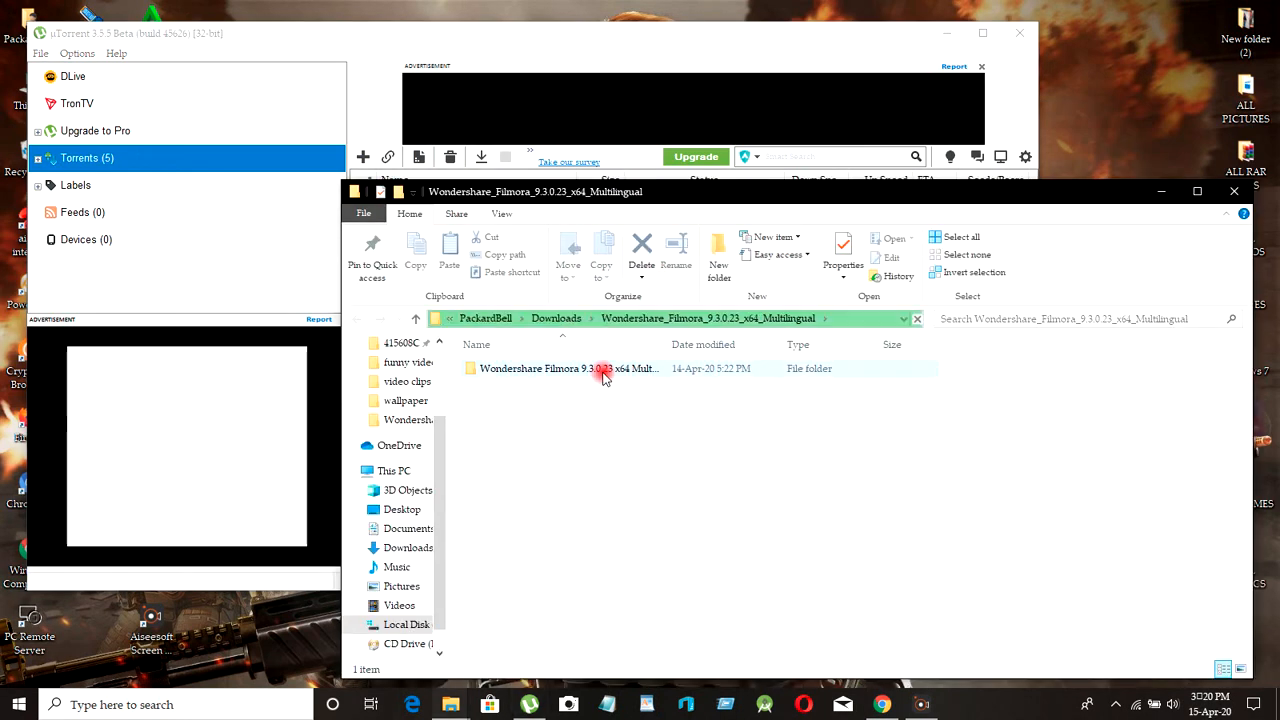
pyautogui.click(603, 375)
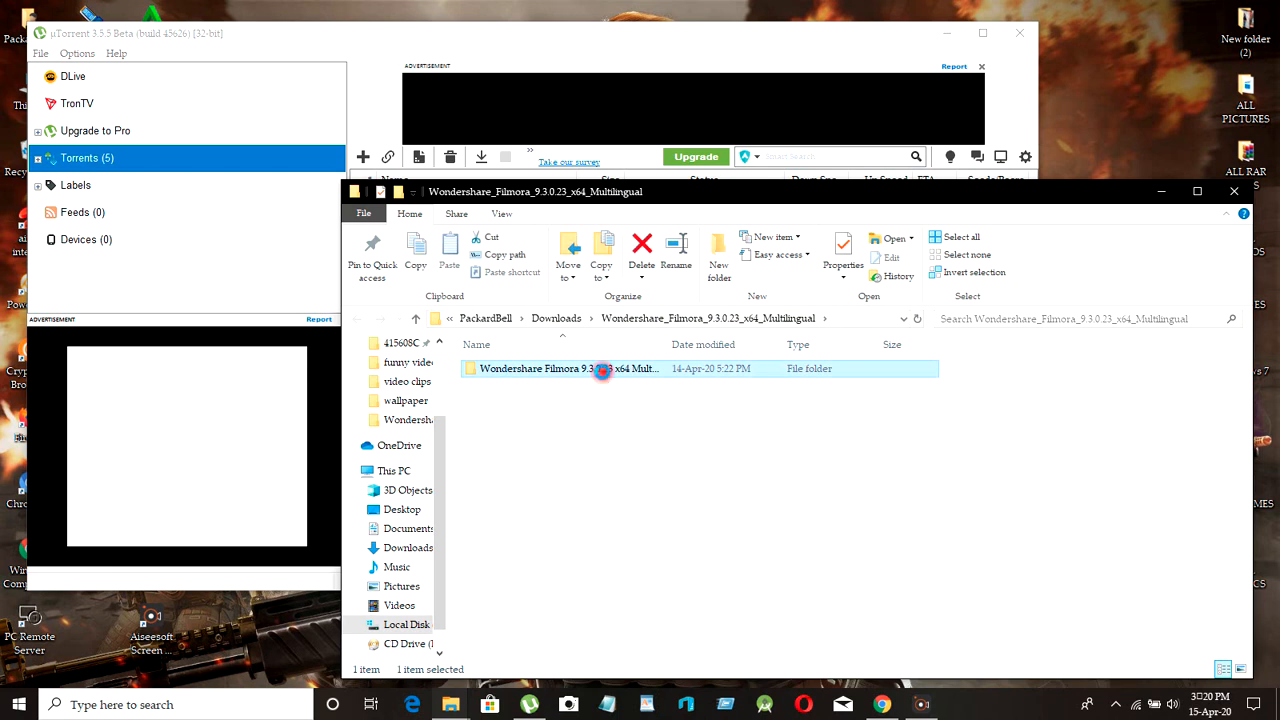
pyautogui.doubleClick(603, 370)
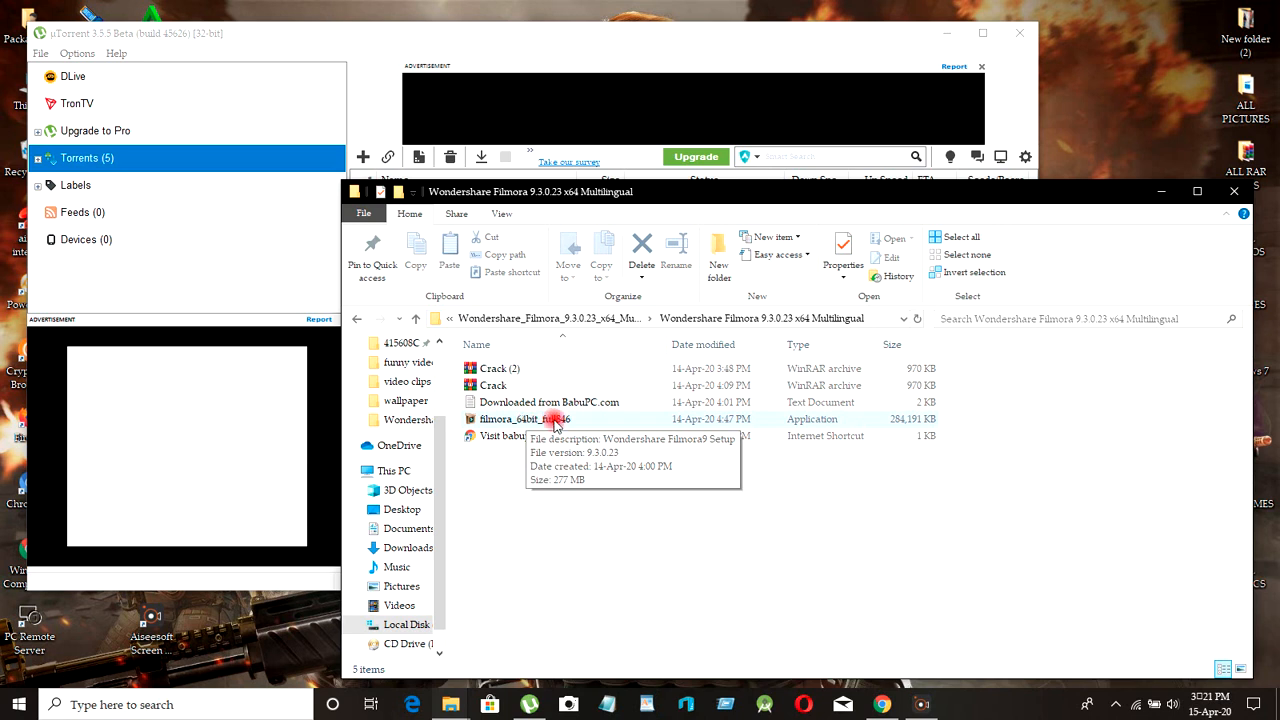
# - Open the Crack archive in WinRAR and enter its Crack folder
pyautogui.doubleClick(530, 387)
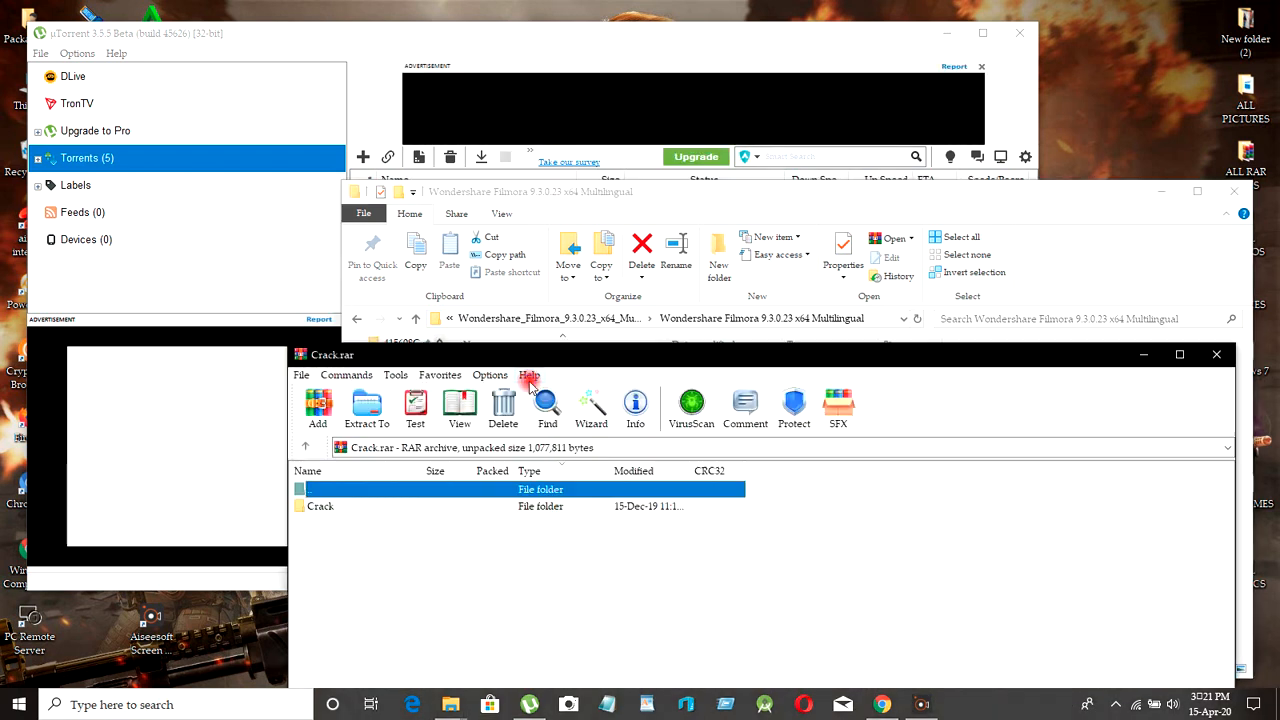
pyautogui.moveTo(570, 358); pyautogui.dragTo(548, 155)
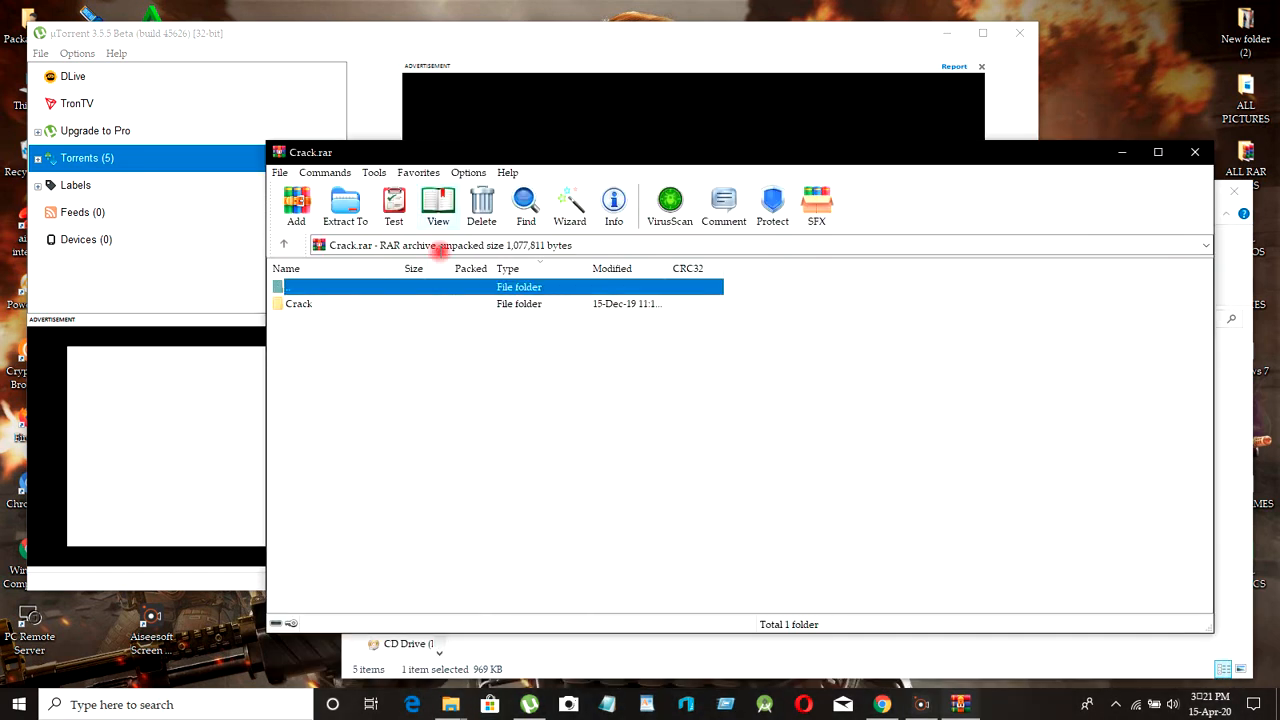
pyautogui.doubleClick(318, 304)
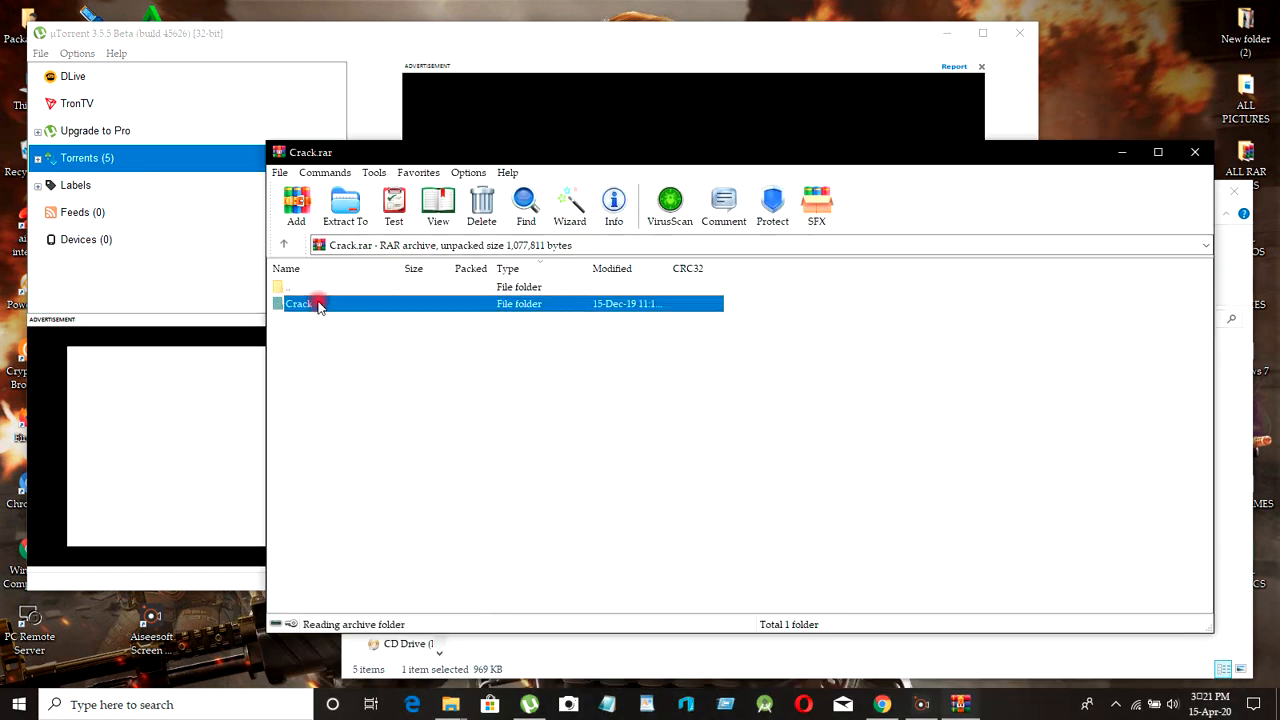
pyautogui.moveTo(350, 355); pyautogui.dragTo(370, 310)
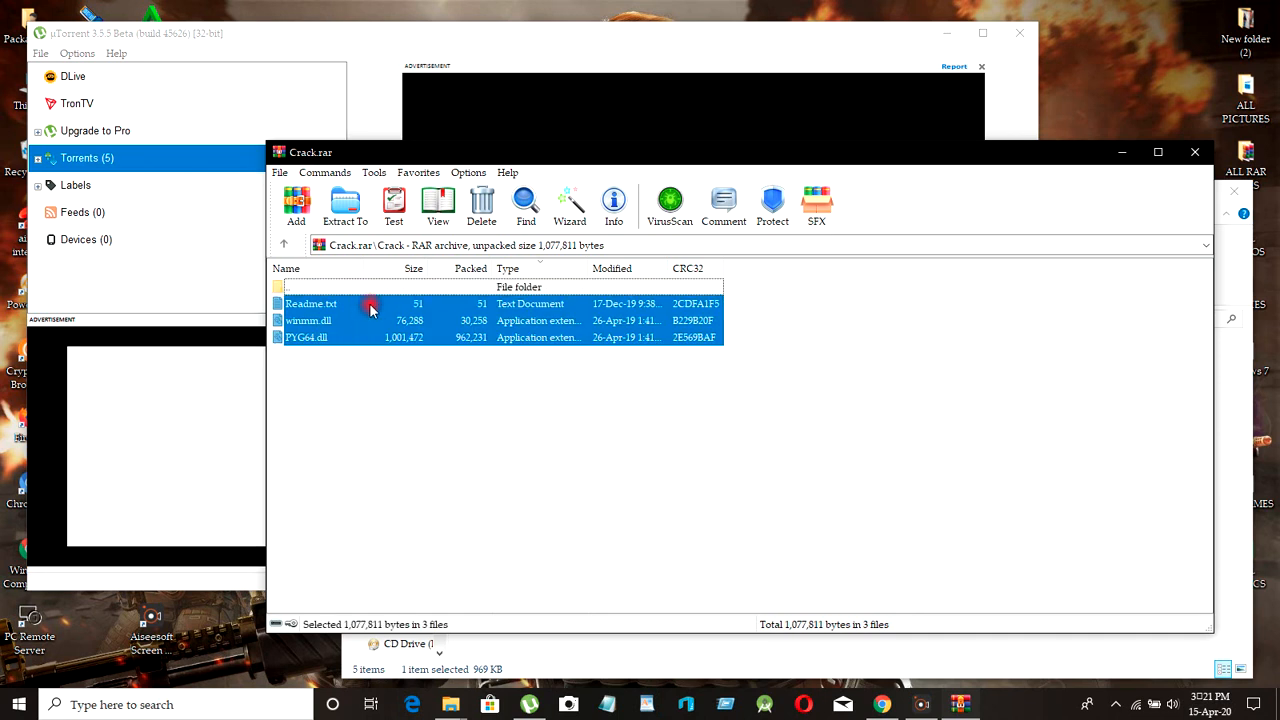
pyautogui.rightClick(370, 318)
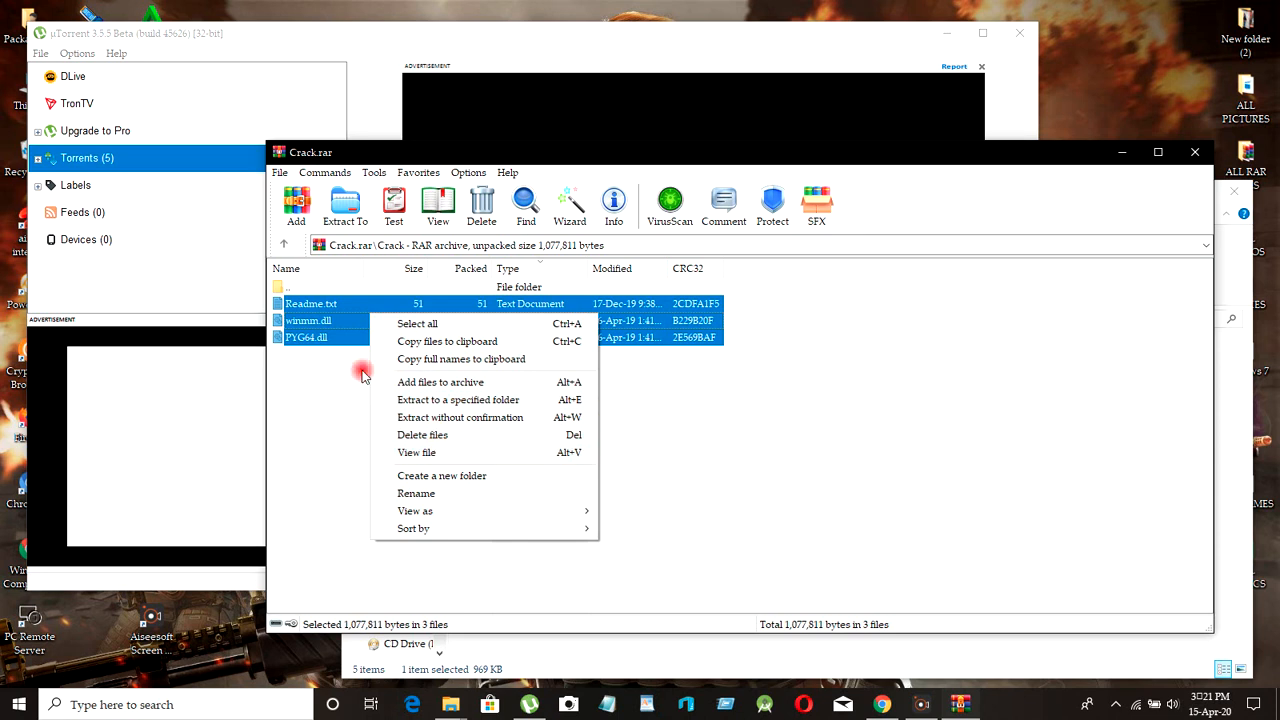
pyautogui.click(343, 322)
pyautogui.rightClick(343, 325)
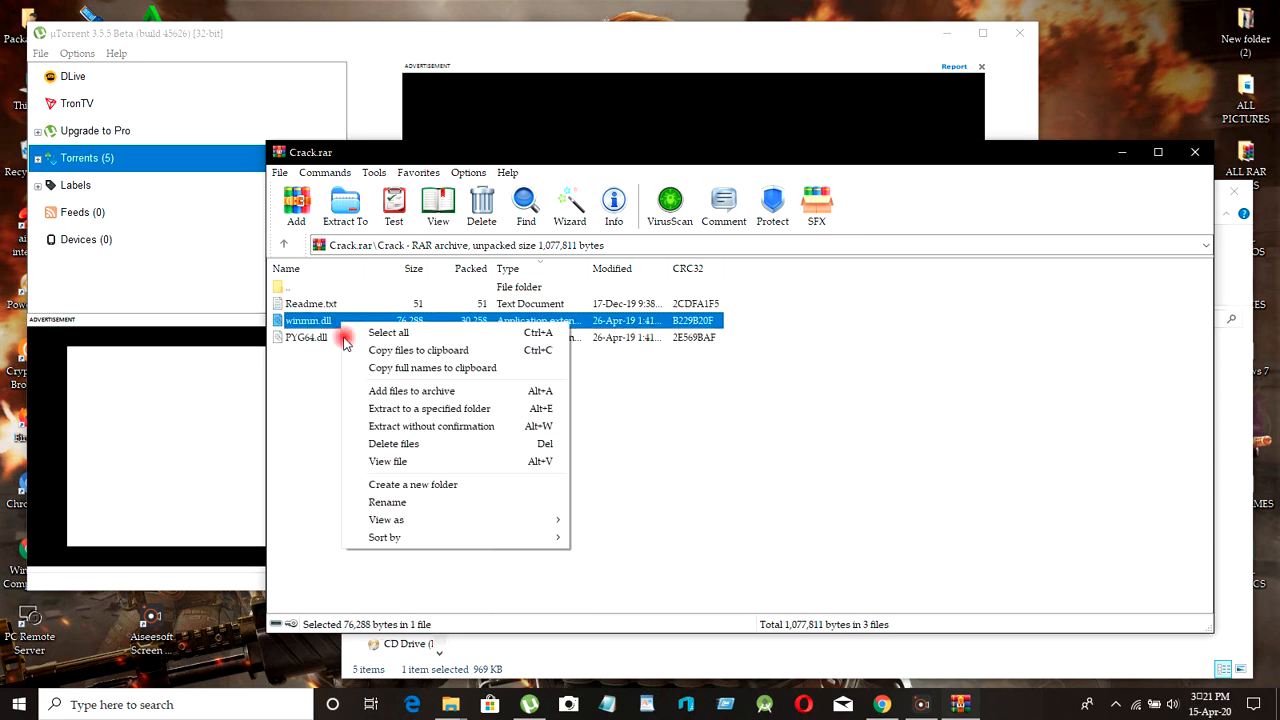
pyautogui.click(313, 365)
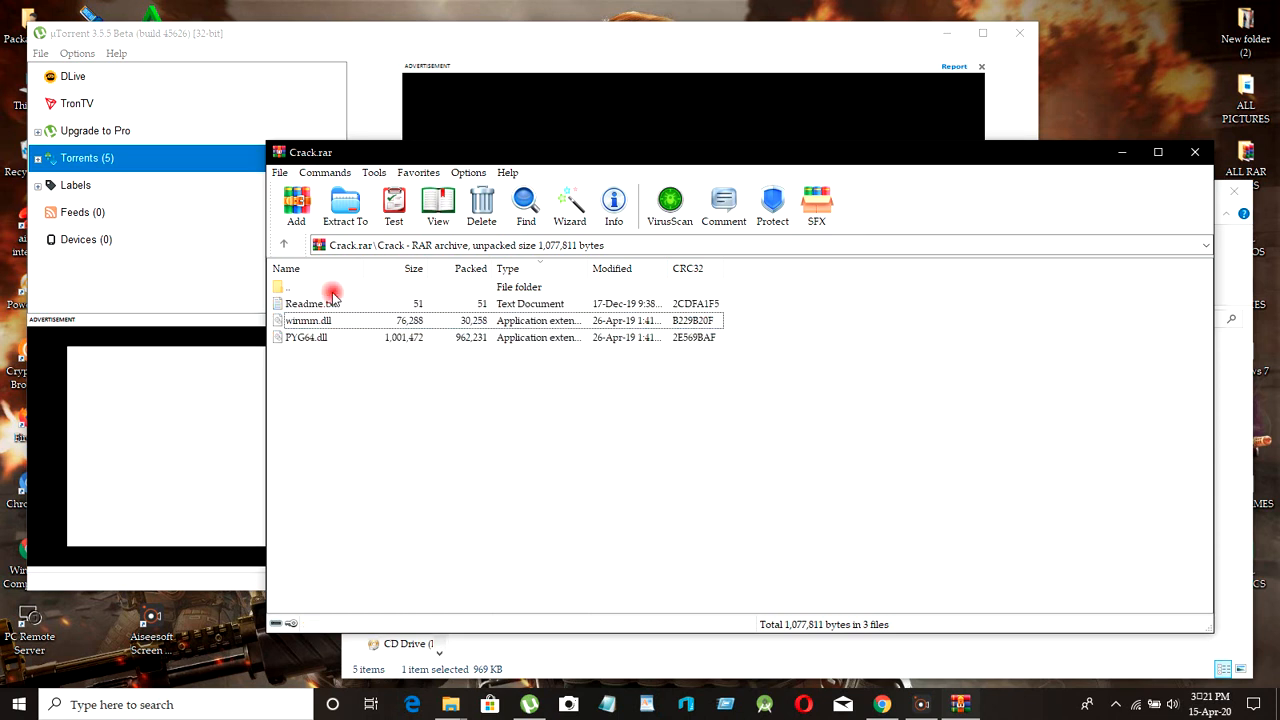
pyautogui.click(349, 341)
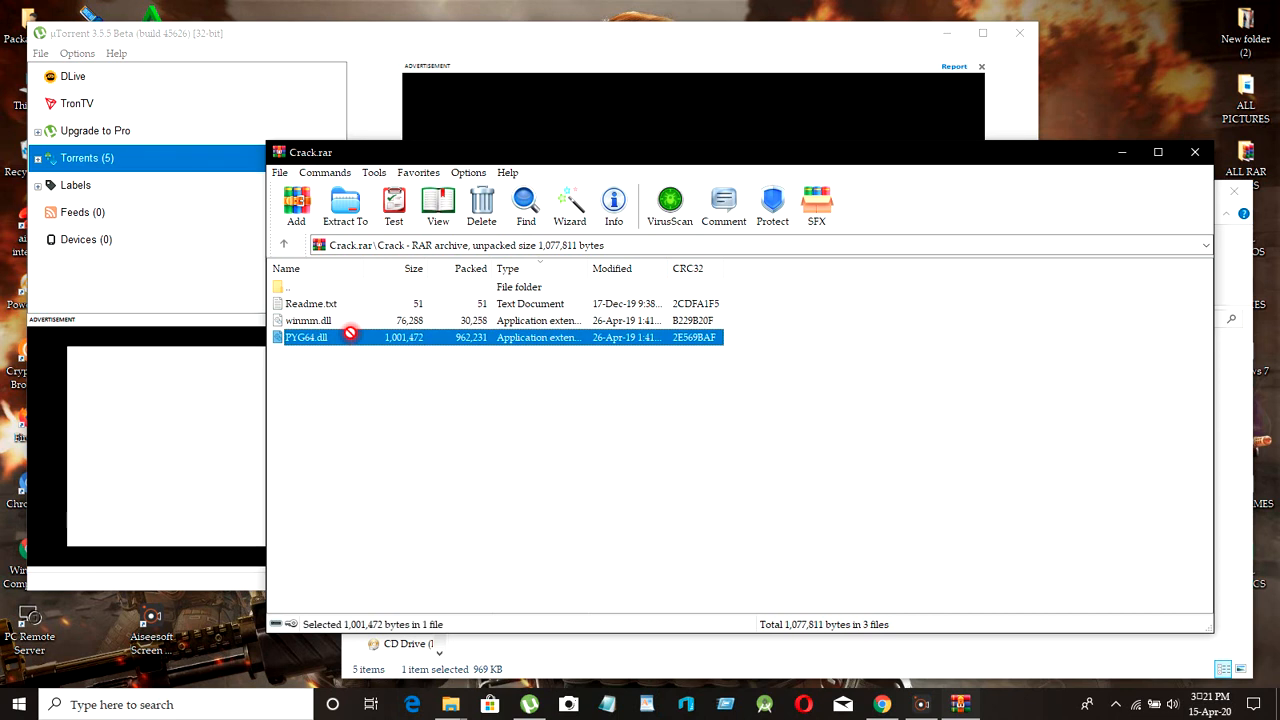
# - Copy Readme.txt, winmm.dll and PYG64.dll from the archive's Crack folder to the clipboard
pyautogui.moveTo(351, 354); pyautogui.dragTo(363, 307)
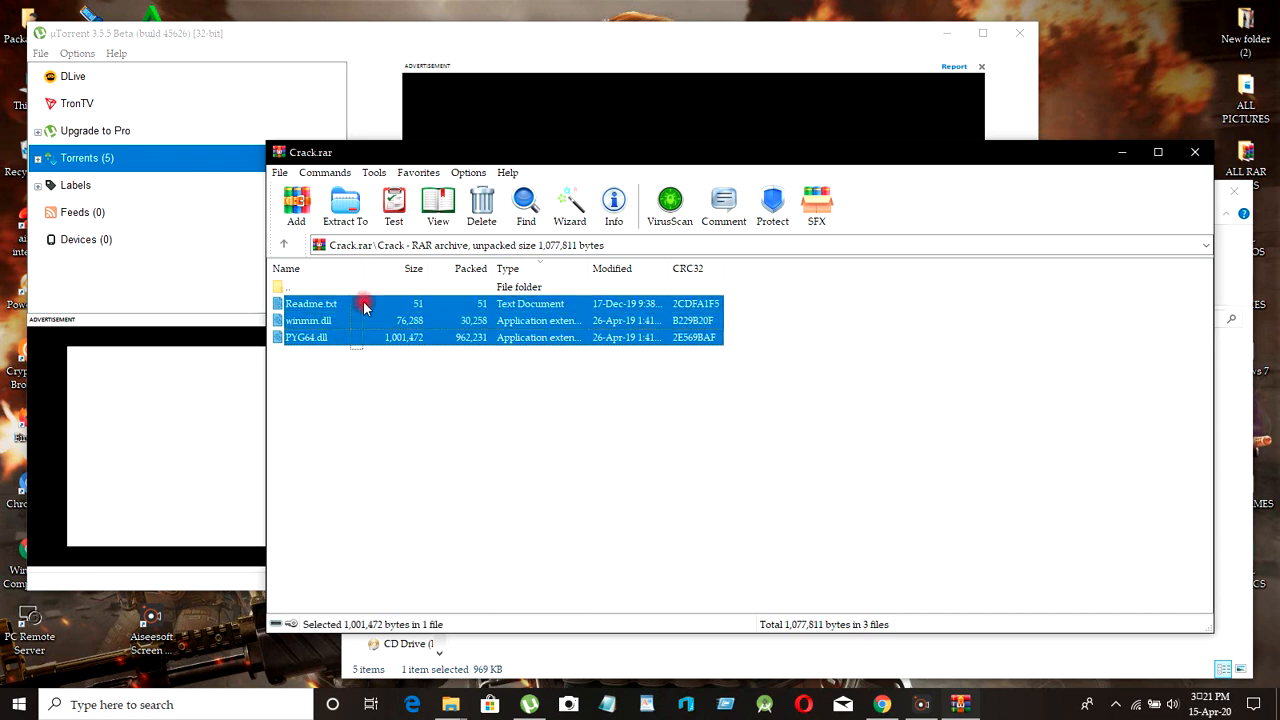
pyautogui.rightClick(364, 307)
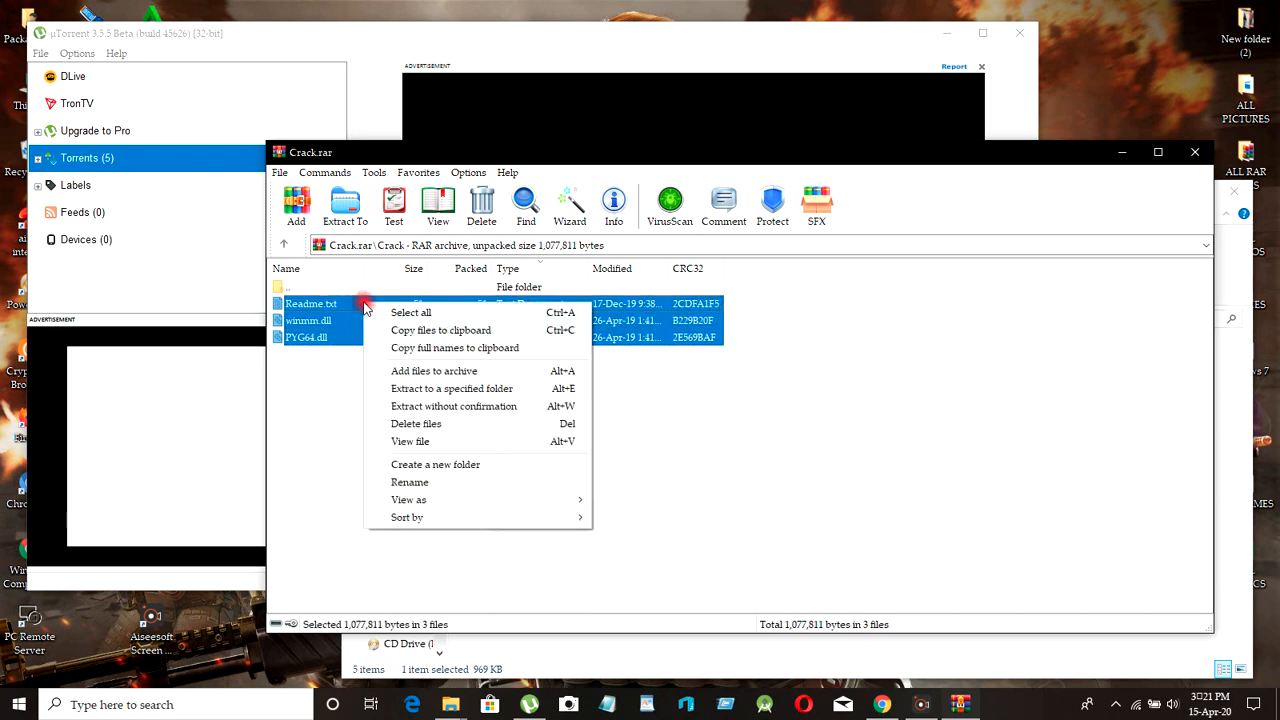
pyautogui.click(452, 336)
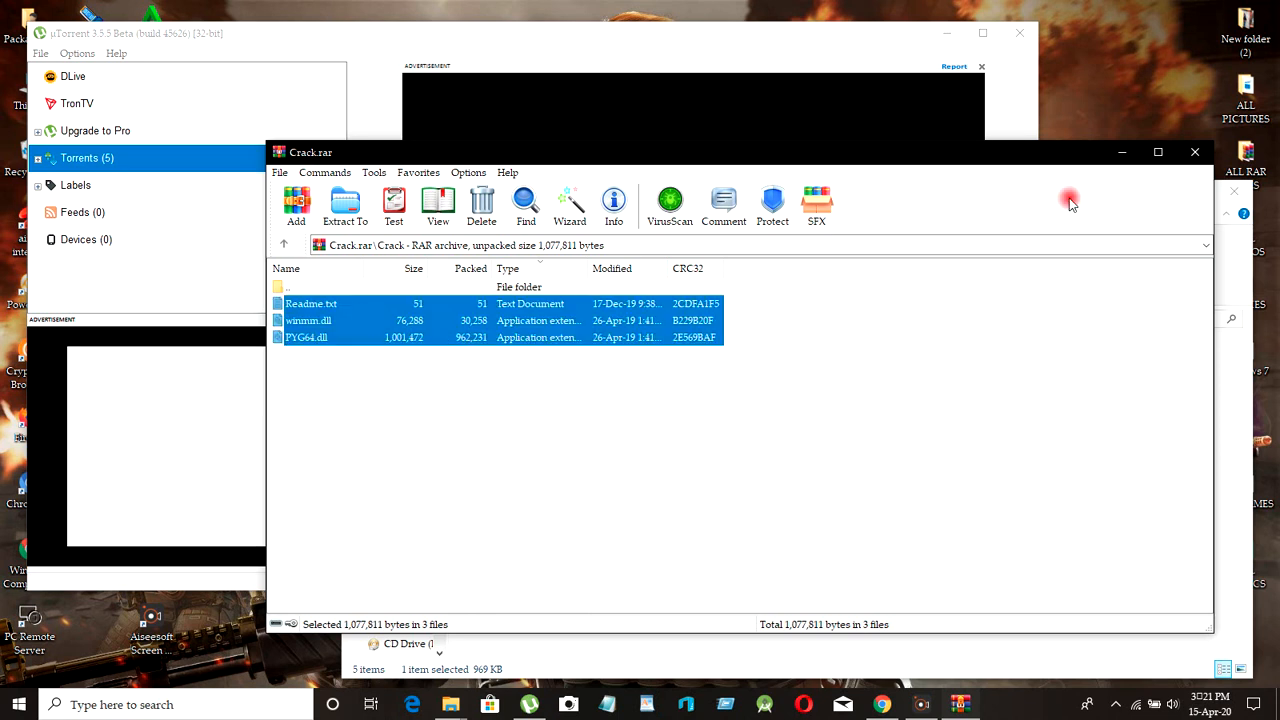
# - Minimize the archive, download folder and µTorrent windows to reveal the desktop
pyautogui.click(1122, 152)
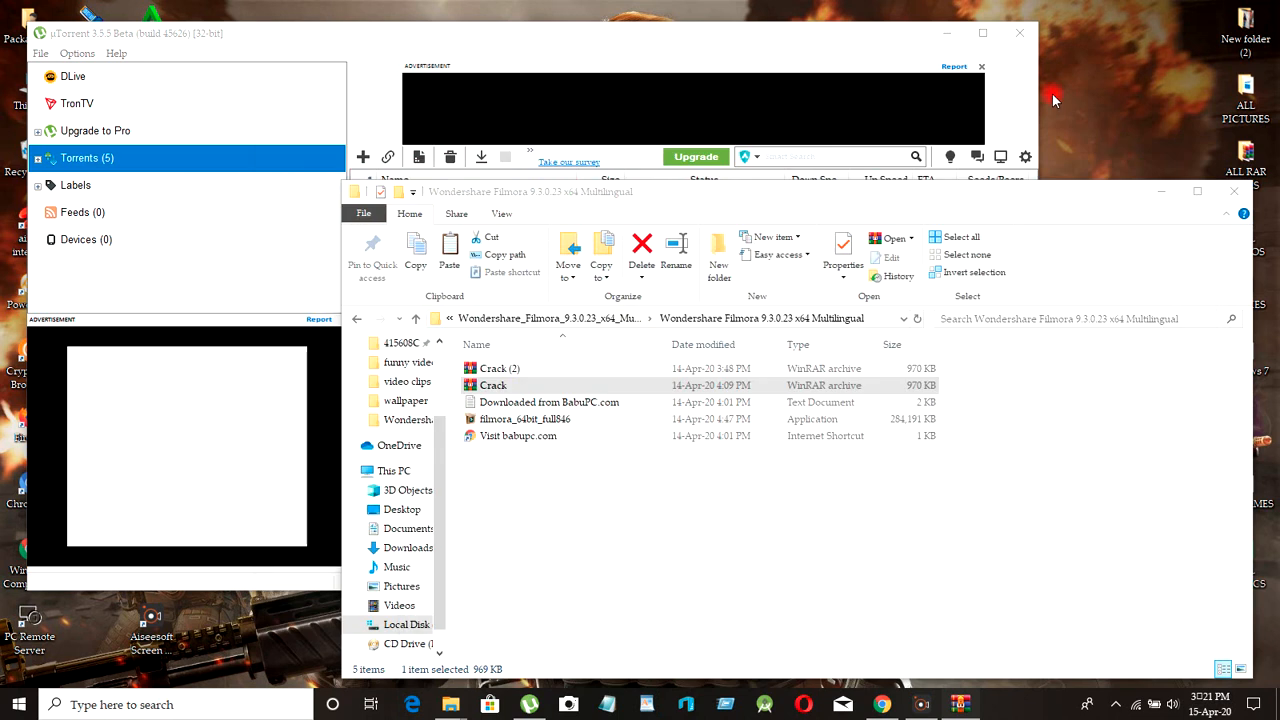
pyautogui.click(1158, 192)
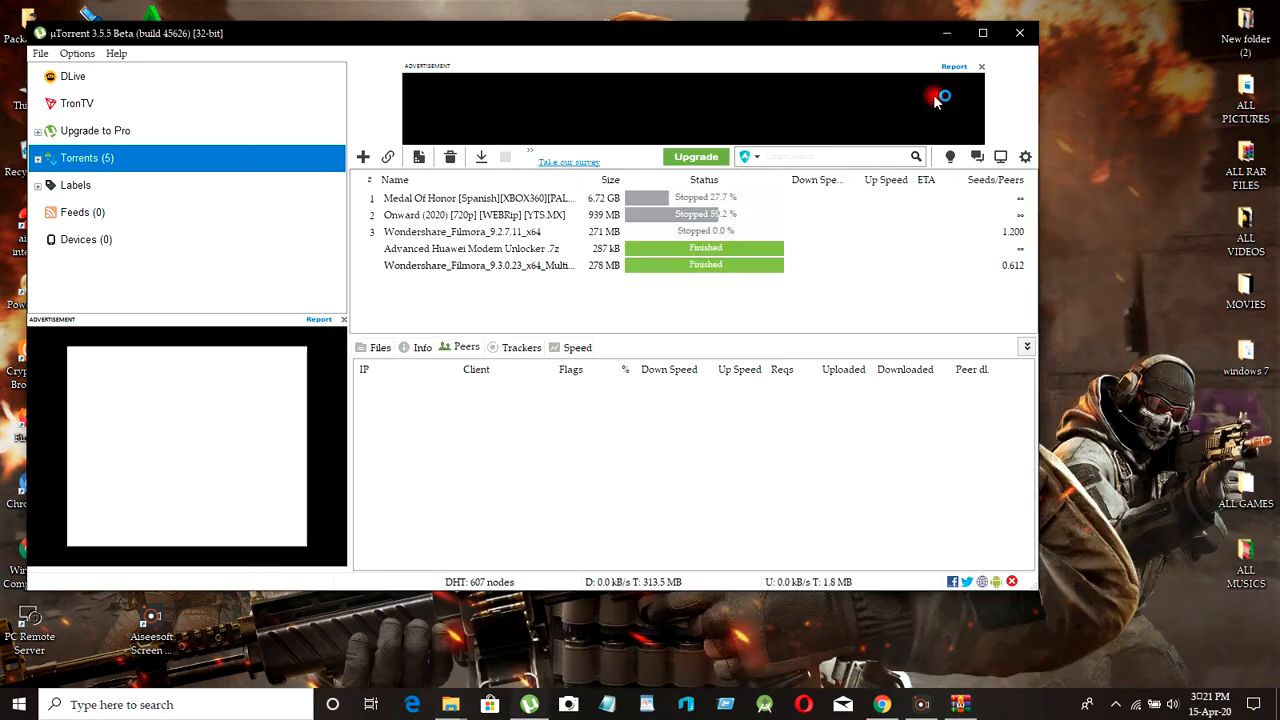
pyautogui.click(943, 40)
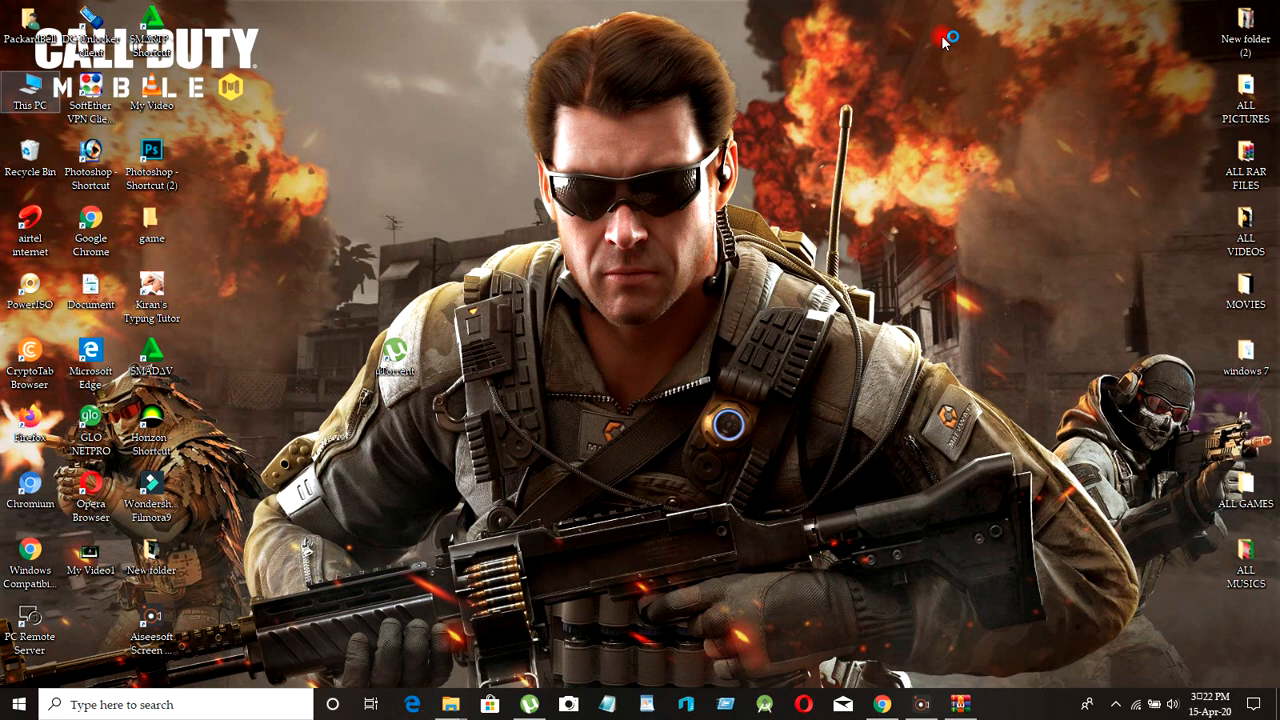
# - Open This PC and enter the Program Files folder on Local Disk (C:)
pyautogui.click(33, 101)
pyautogui.doubleClick(33, 101)
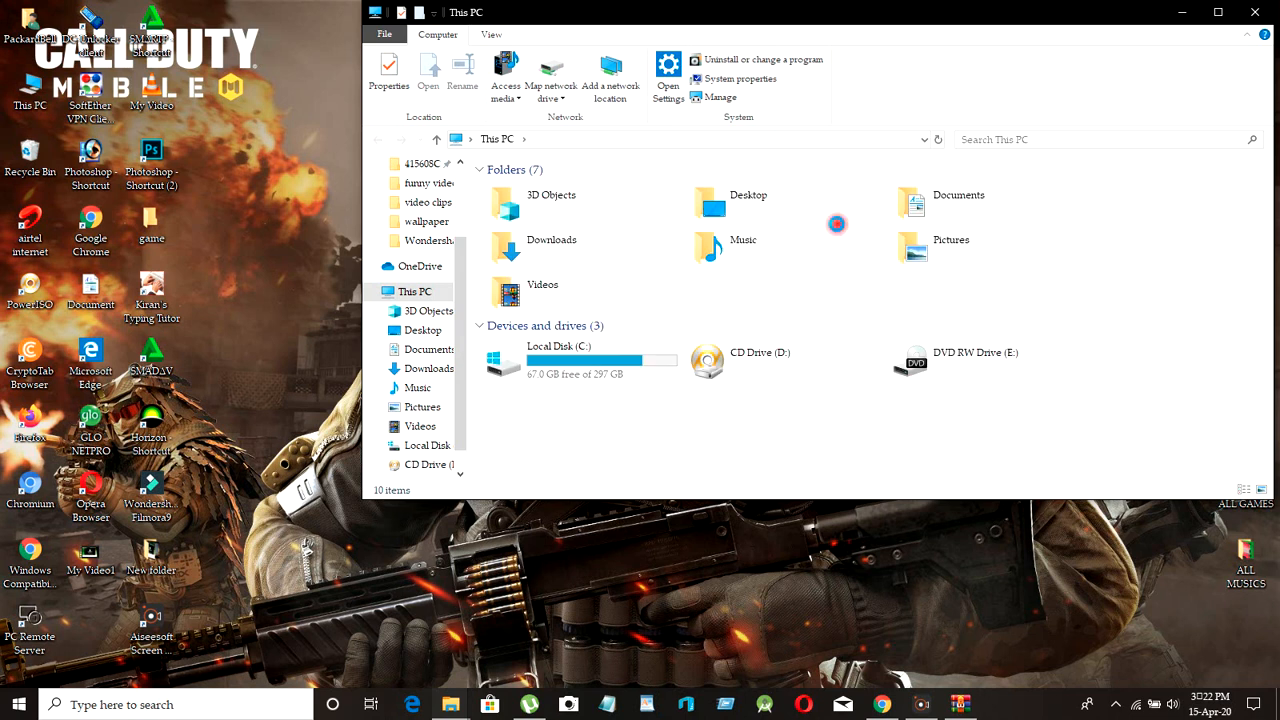
pyautogui.click(612, 366)
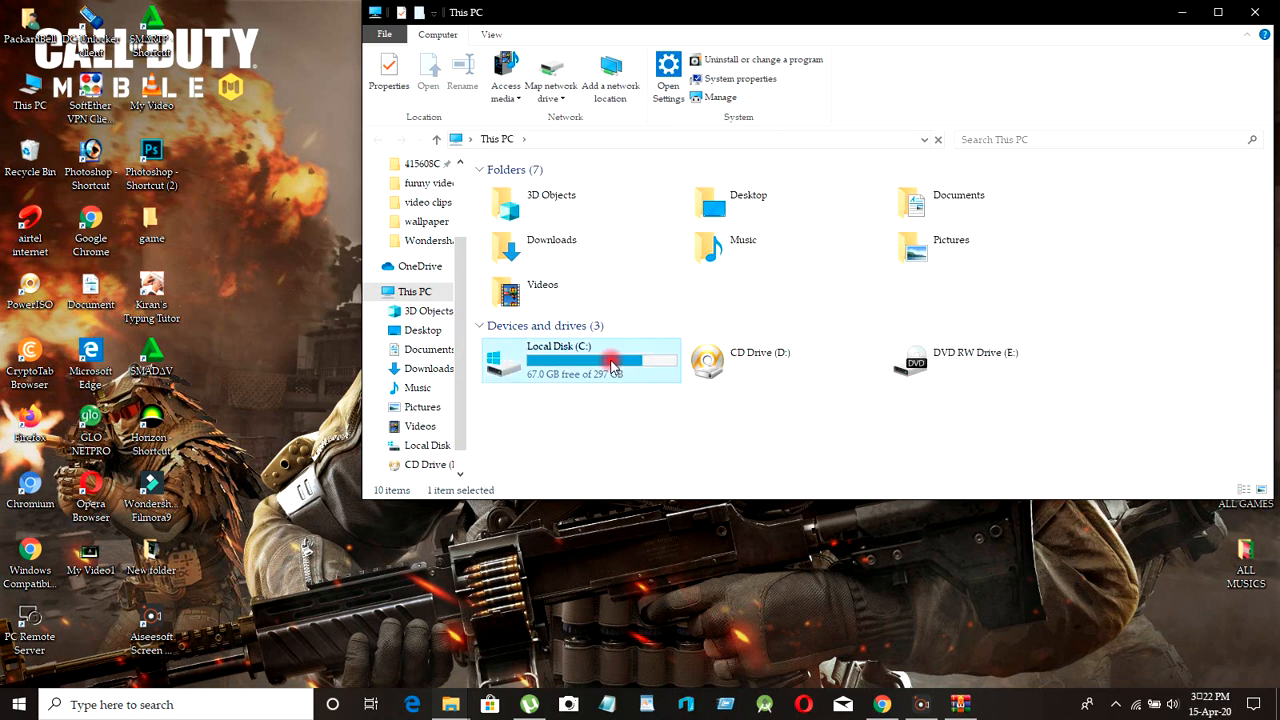
pyautogui.doubleClick(611, 364)
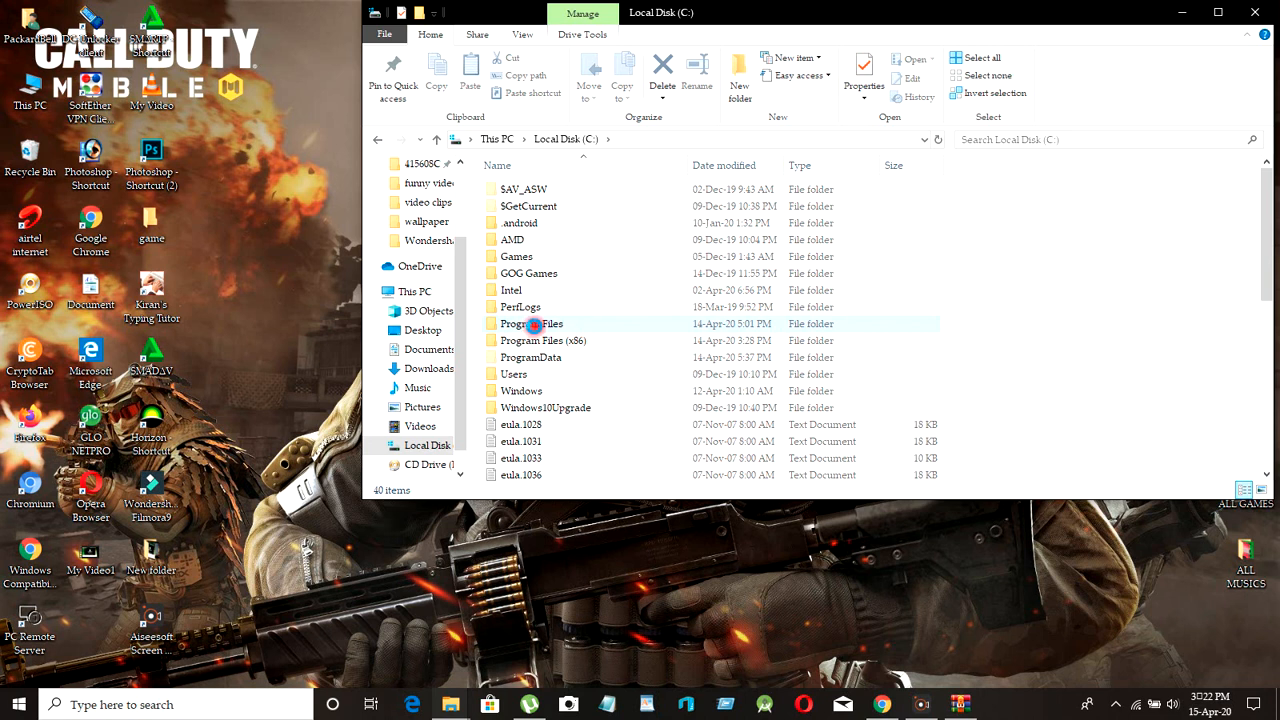
pyautogui.click(542, 324)
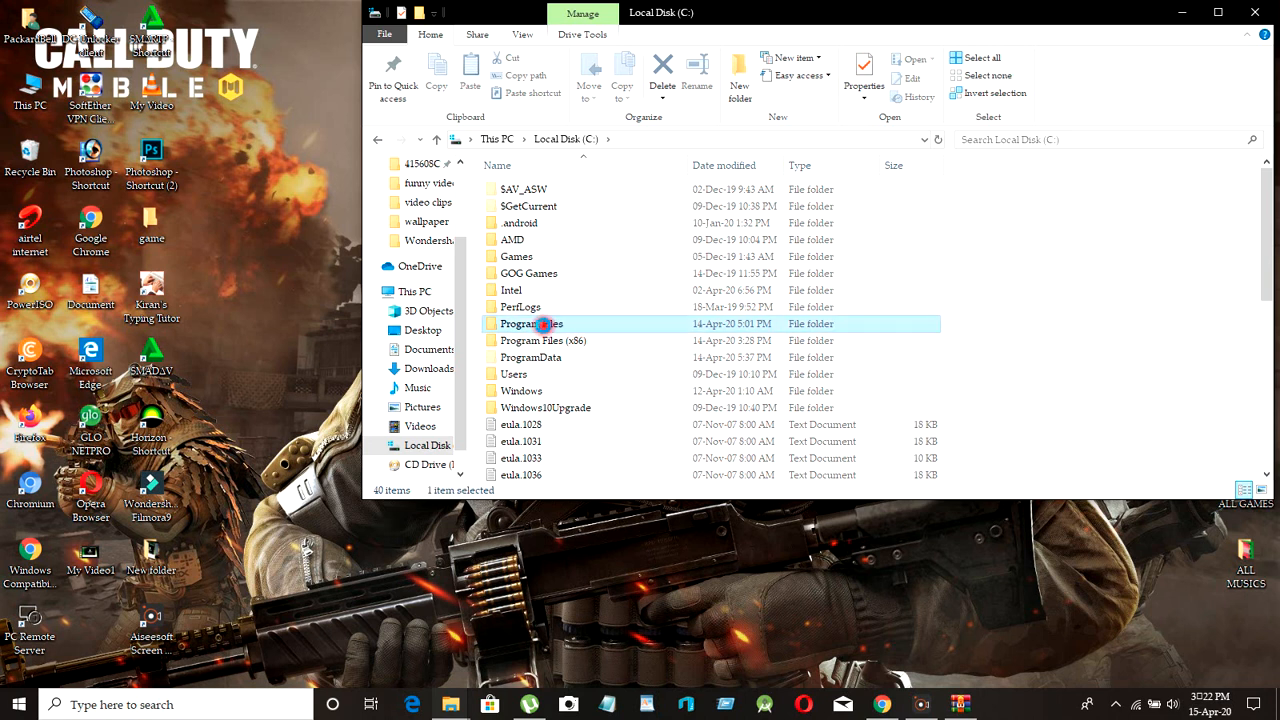
pyautogui.doubleClick(542, 324)
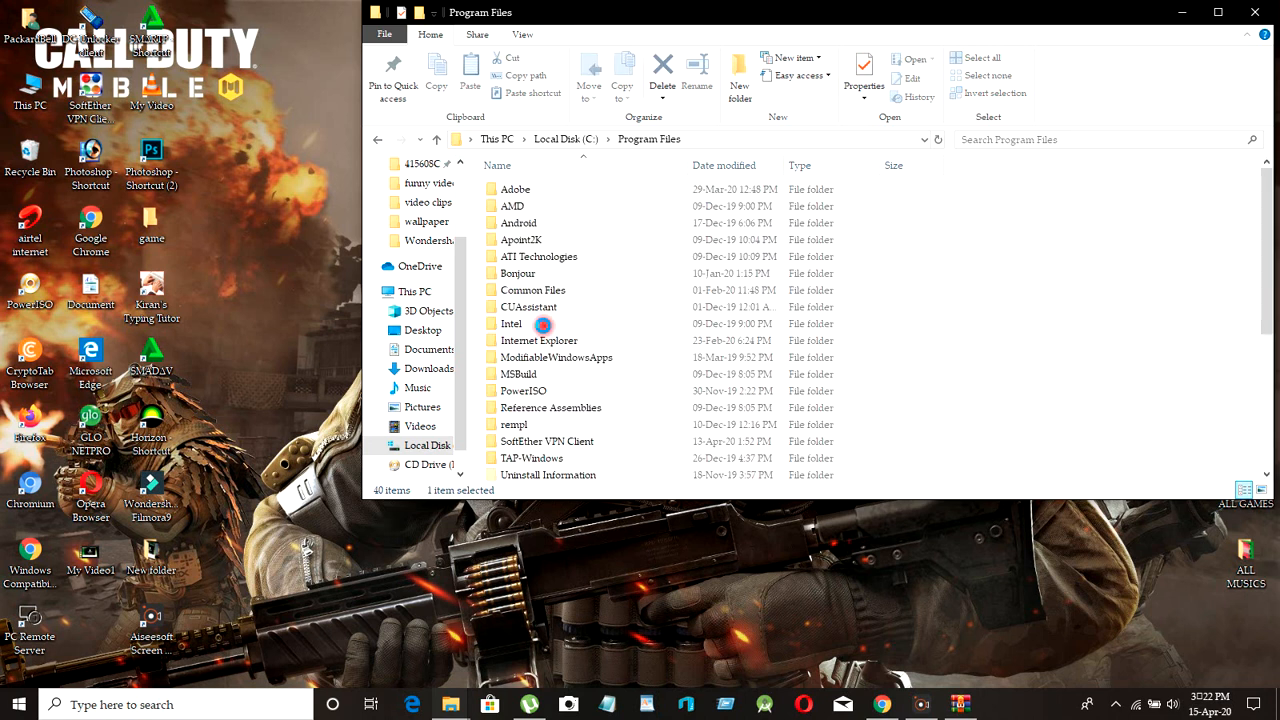
# - Enter the Wondershare folder within Program Files and open its Filmora9 subfolder
pyautogui.scroll(-5, 653, 316)
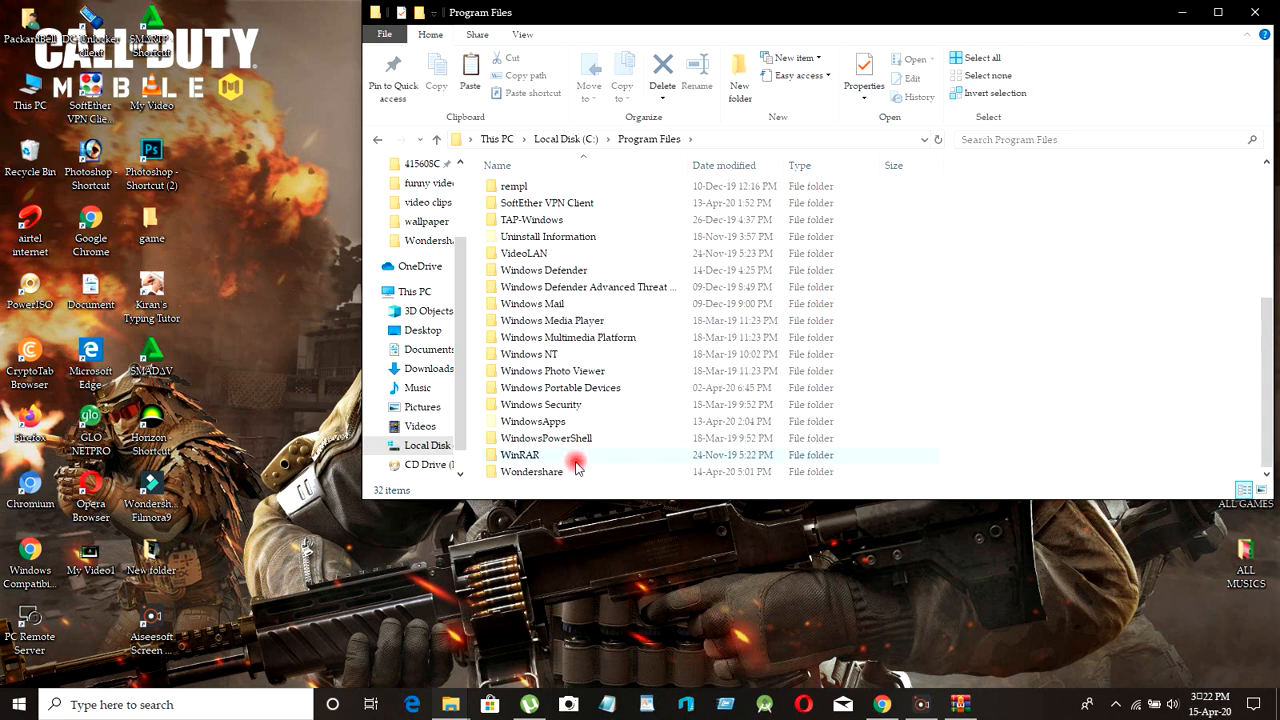
pyautogui.moveTo(566, 473)
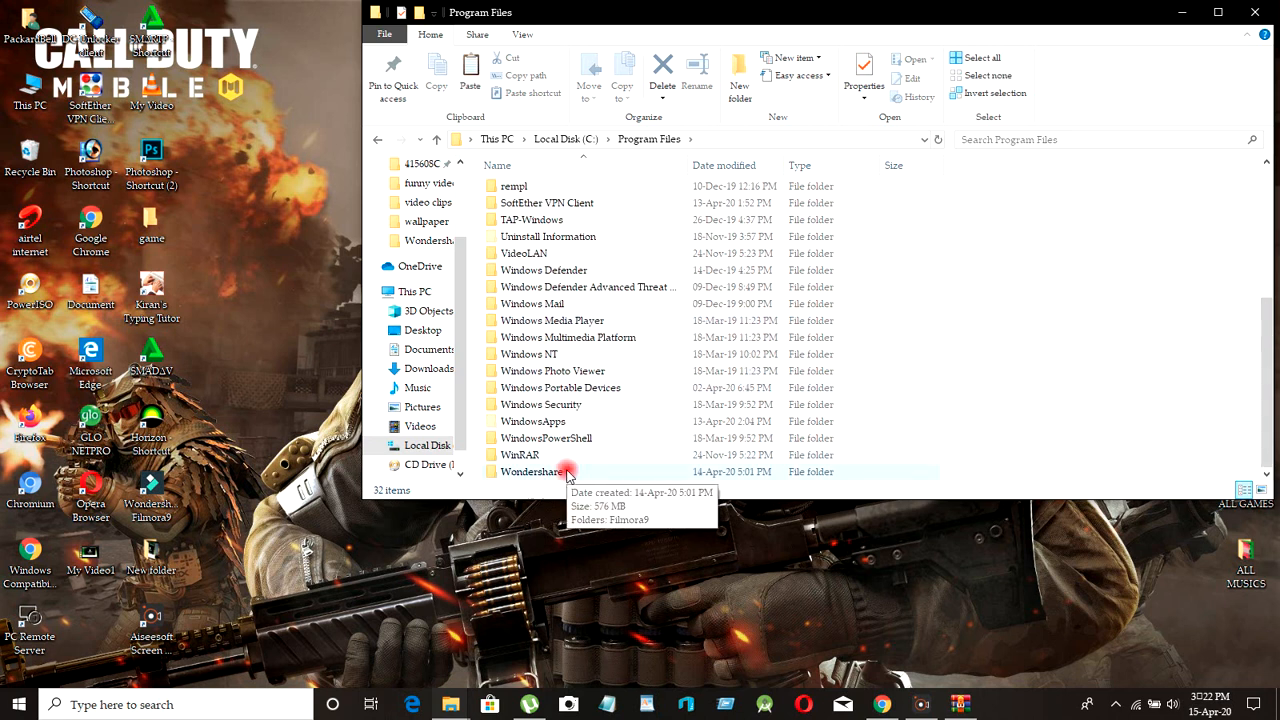
pyautogui.doubleClick(566, 472)
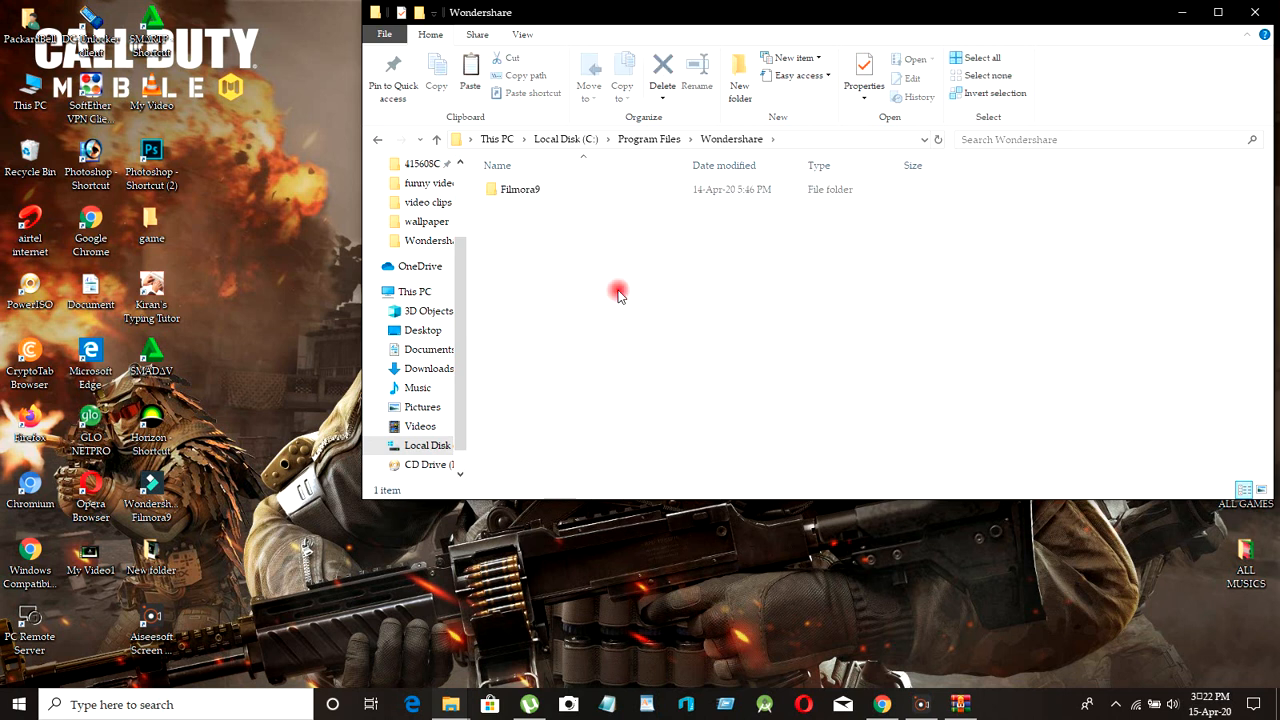
pyautogui.click(614, 191)
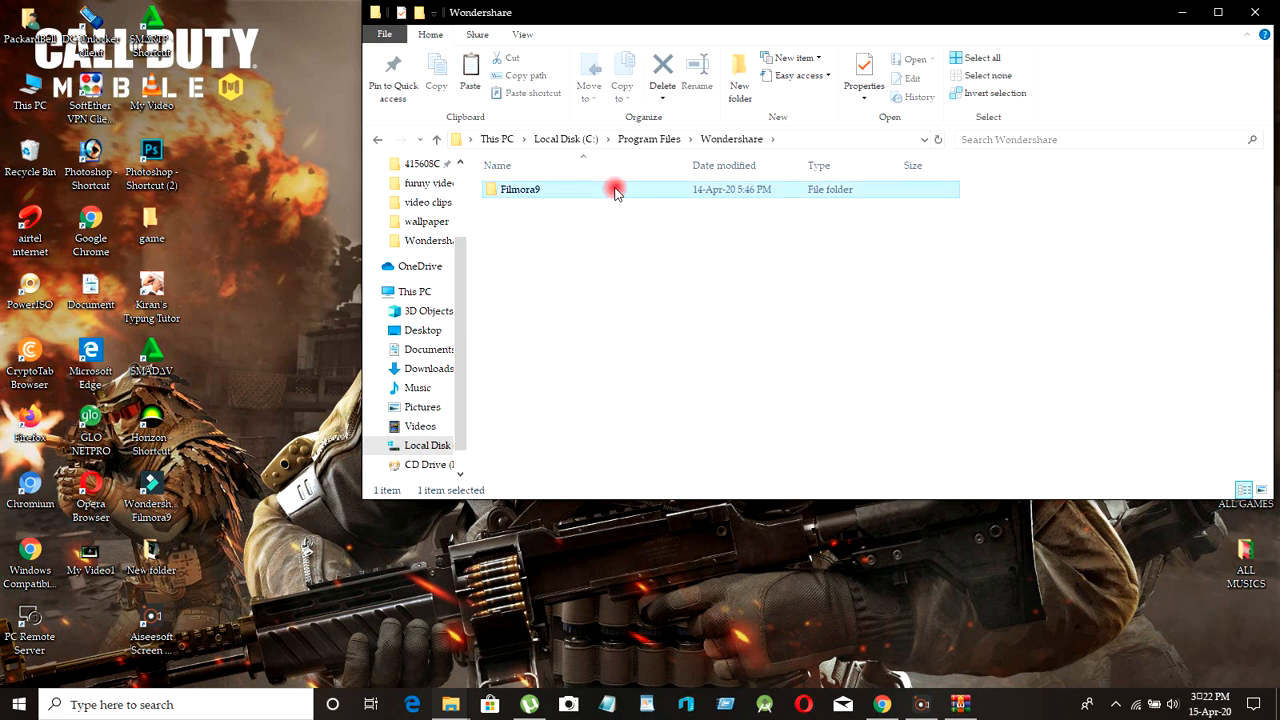
pyautogui.doubleClick(614, 190)
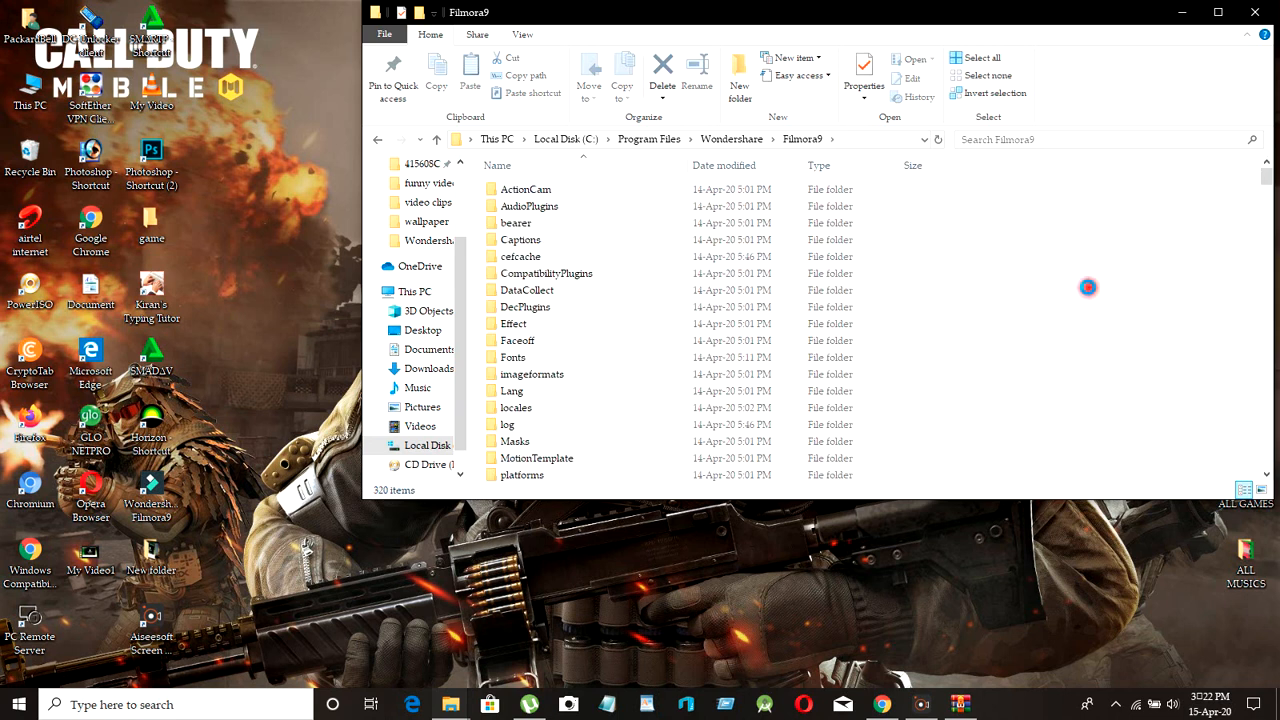
# - Try to paste the three copied Crack files into the Filmora9 folder, then dismiss the file replacement prompt without choosing an option
pyautogui.scroll(-2, 1090, 291)
pyautogui.scroll(-15, 1090, 291)
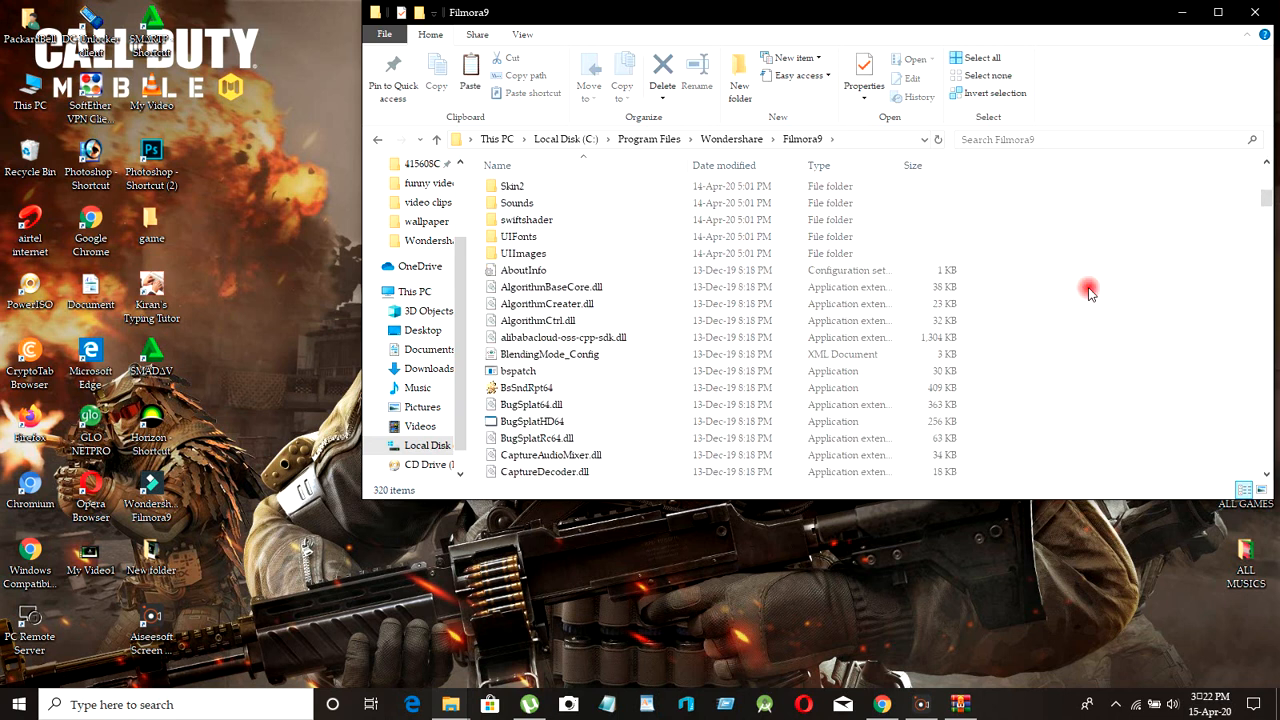
pyautogui.scroll(-3, 1090, 291)
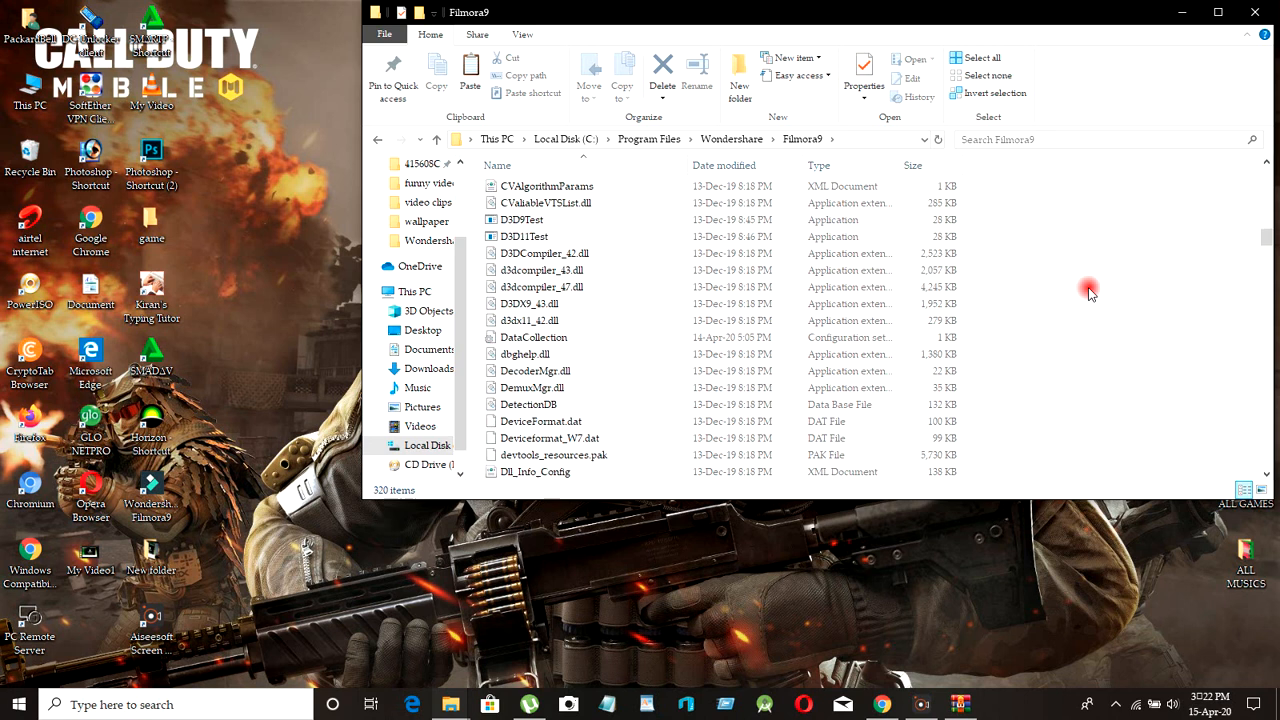
pyautogui.scroll(-12, 1090, 291)
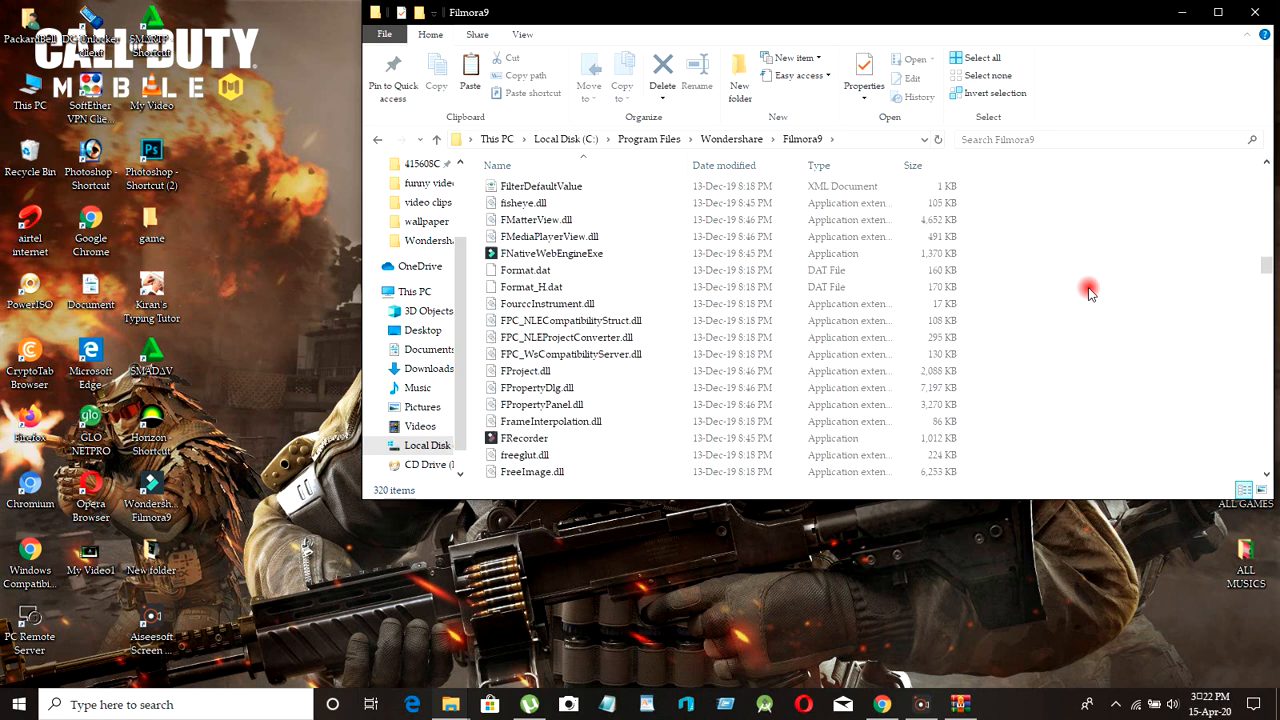
pyautogui.scroll(-12, 1090, 291)
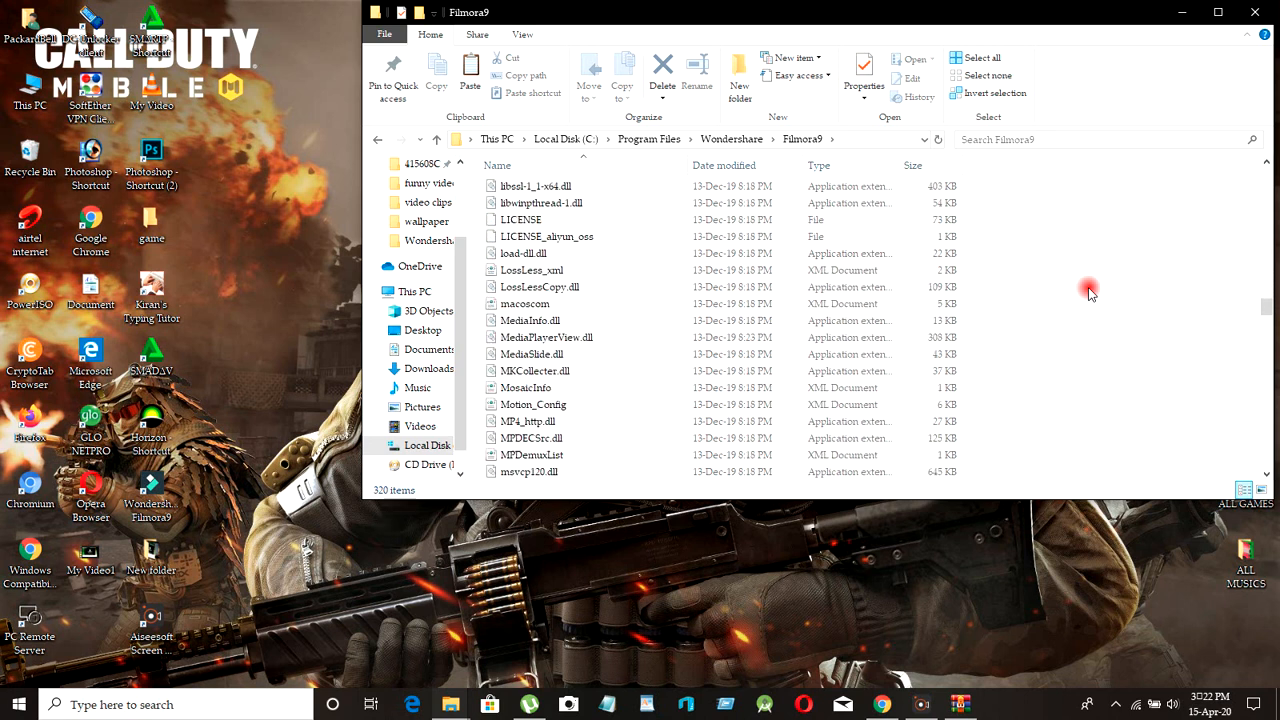
pyautogui.scroll(-12, 1090, 291)
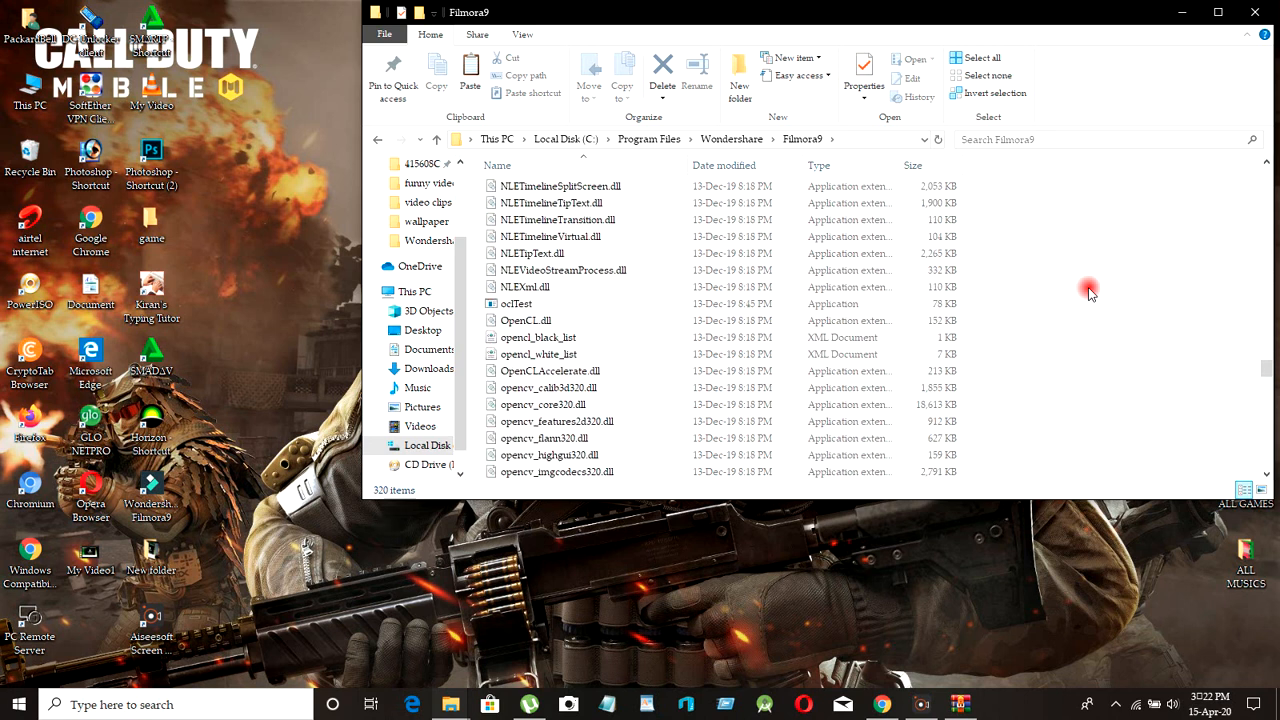
pyautogui.scroll(-8, 1092, 301)
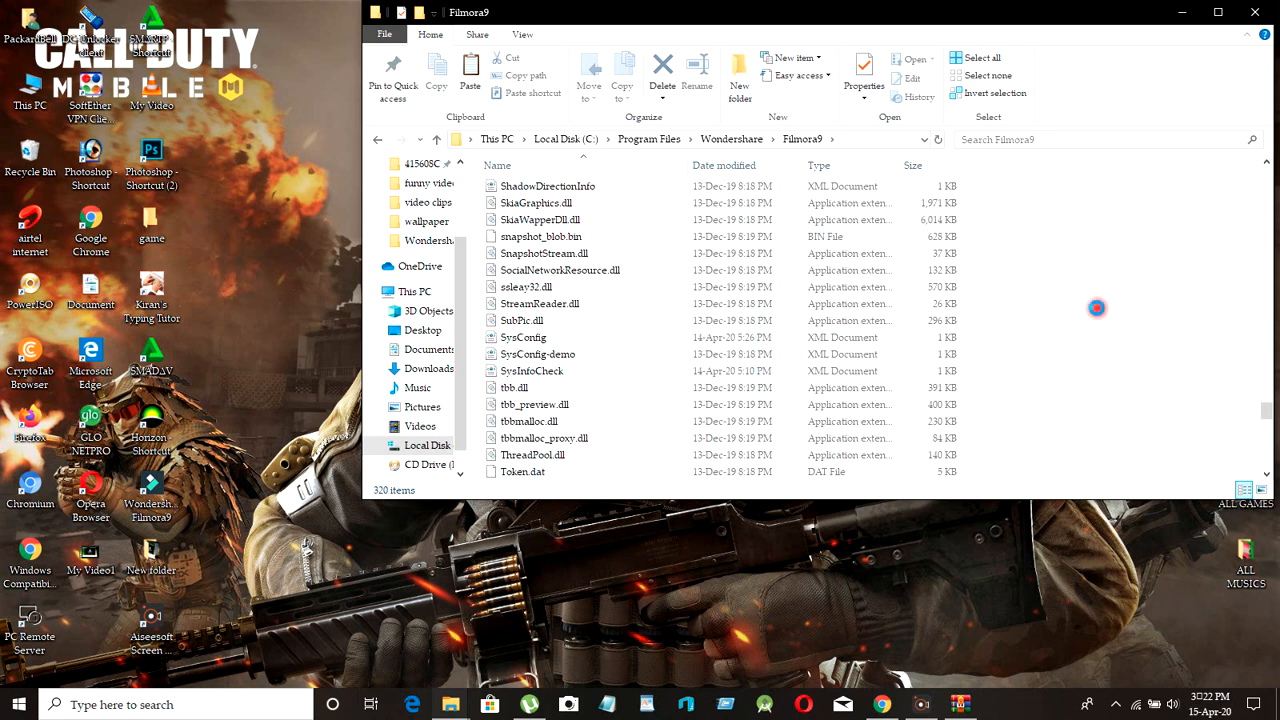
pyautogui.rightClick(1096, 310)
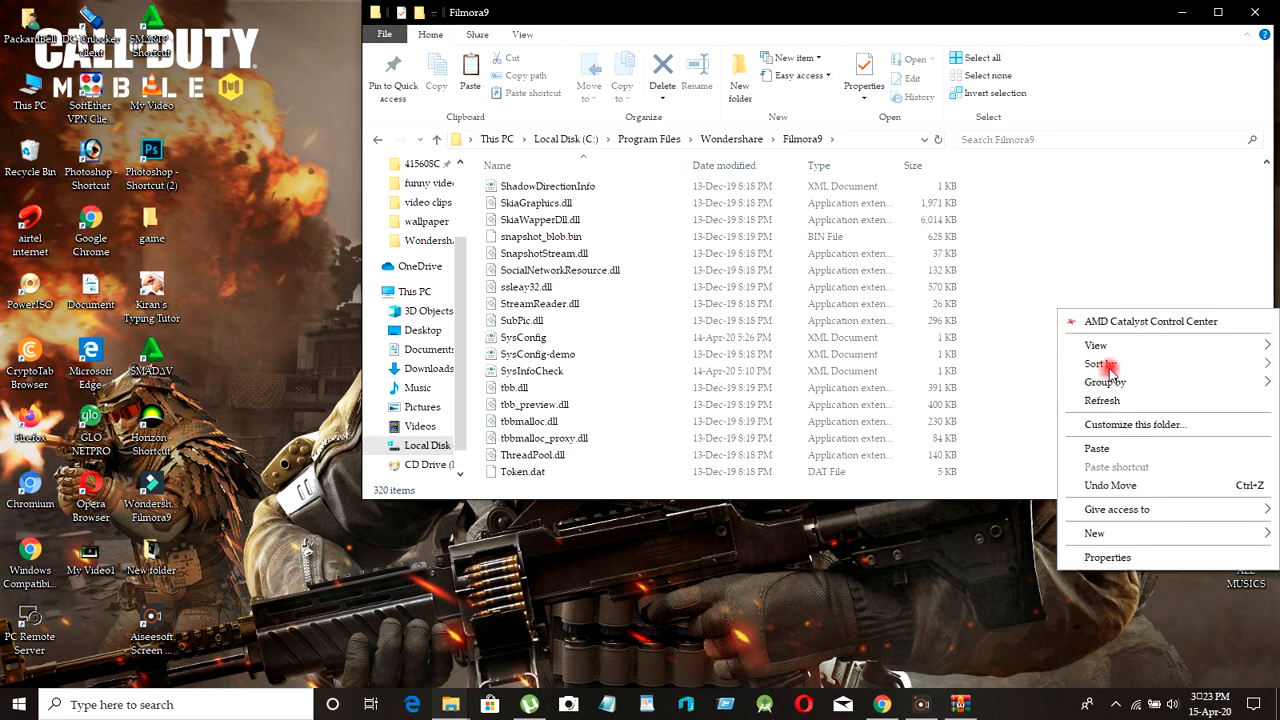
pyautogui.click(1101, 449)
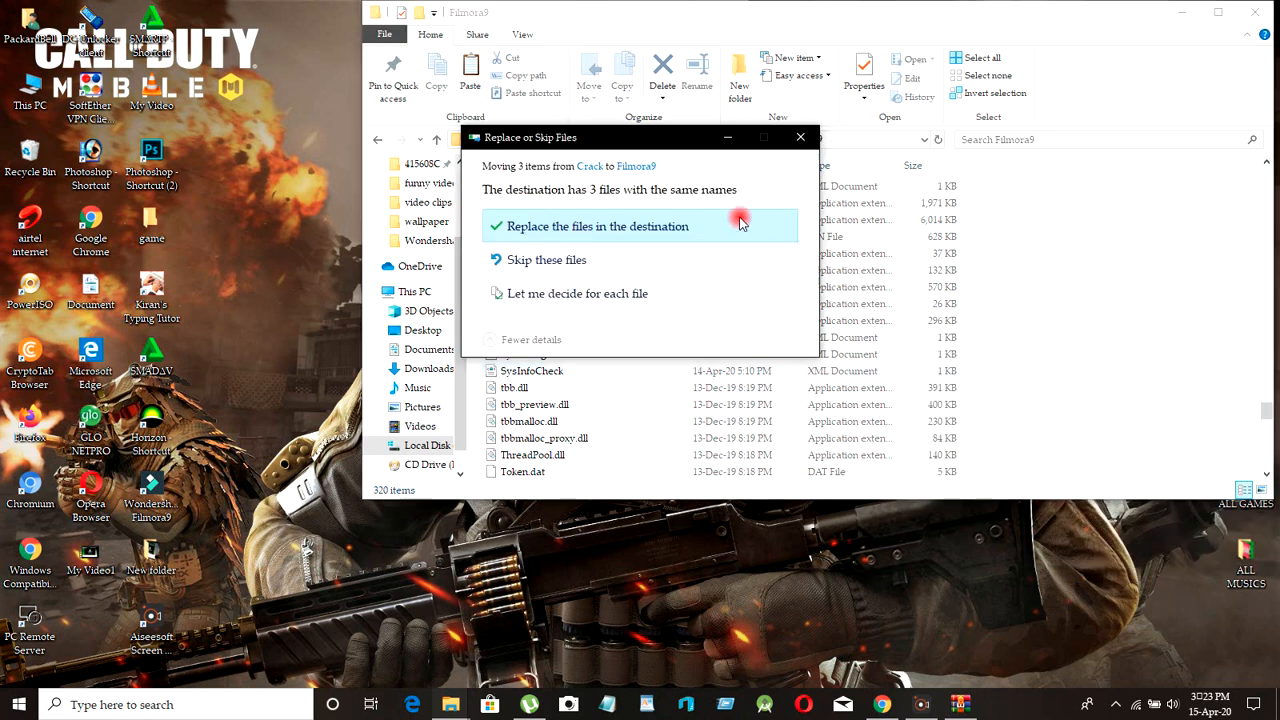
pyautogui.click(801, 141)
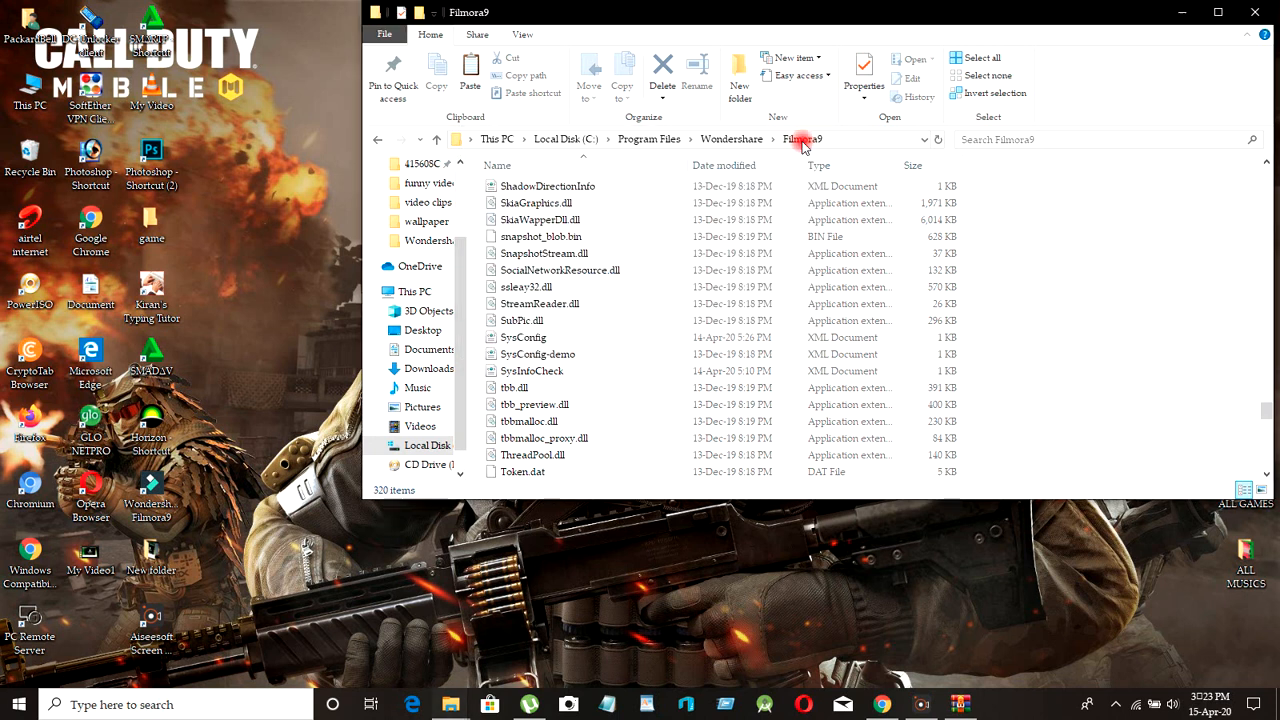
# - Launch Wondershare Filmora9 from the desktop, continuing past the hardware and graphics driver warnings, and start a new 16:9 (Widescreen) project
pyautogui.click(1178, 14)
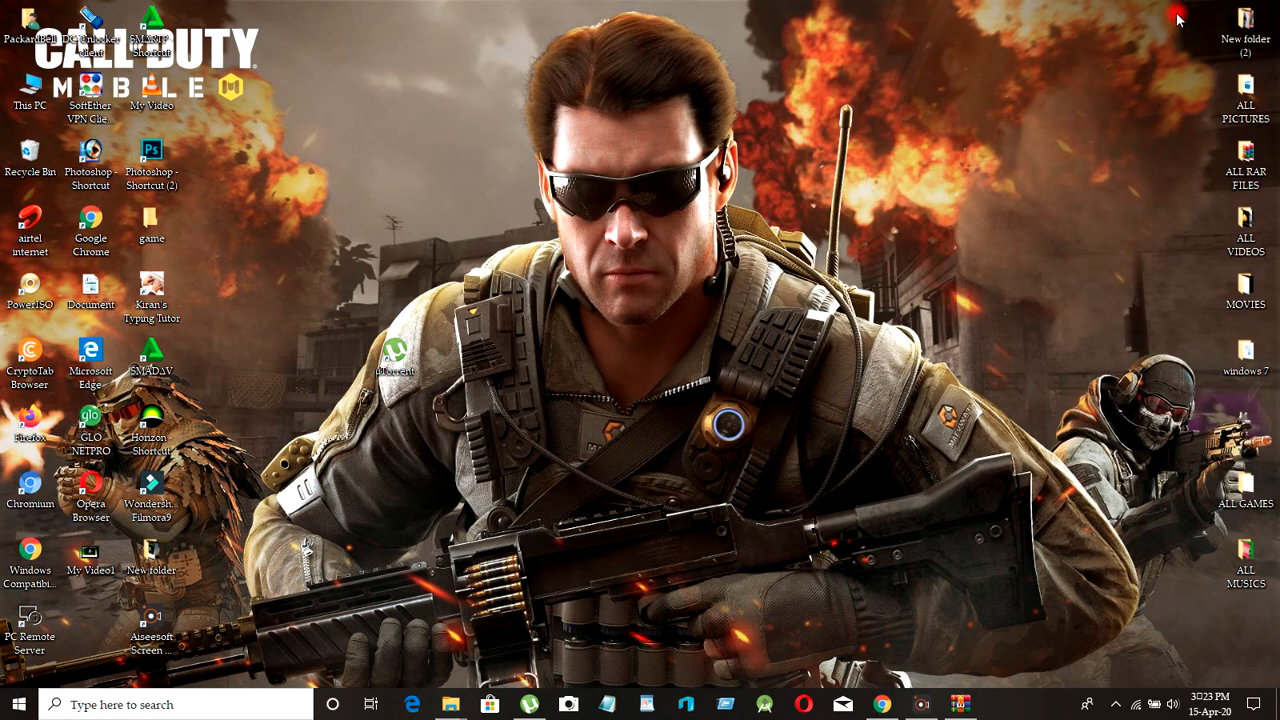
pyautogui.click(150, 483)
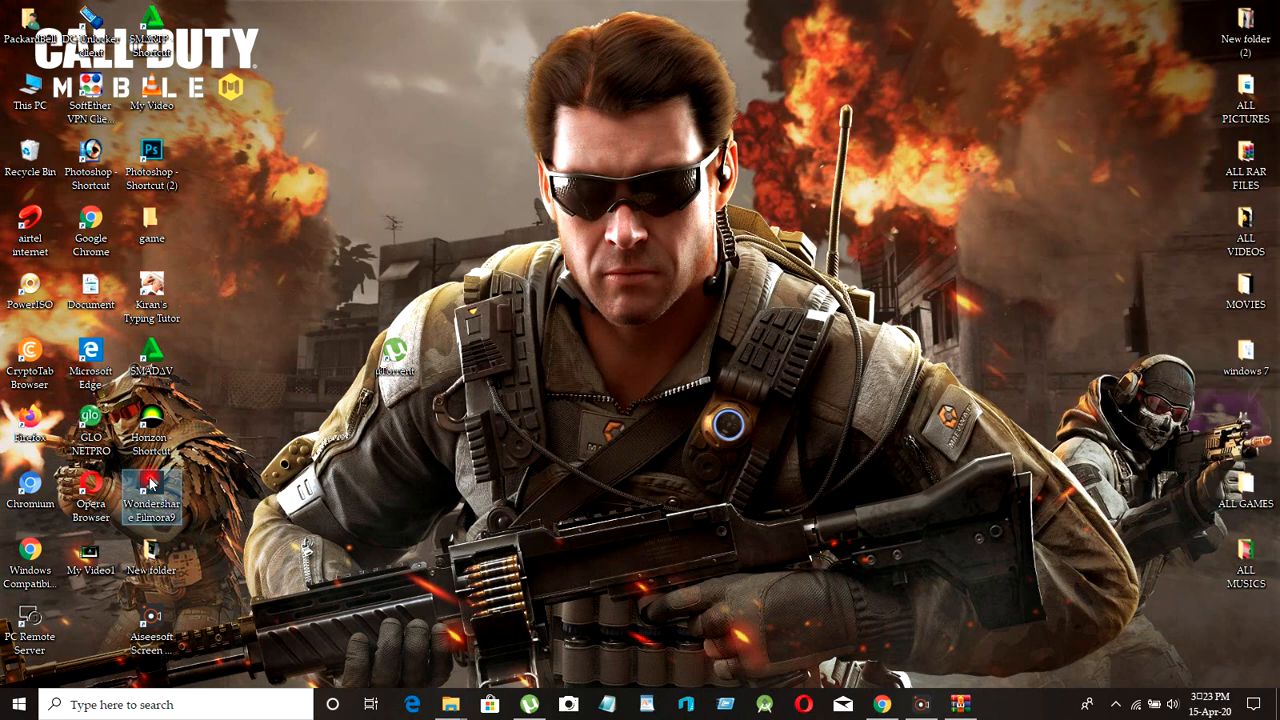
pyautogui.doubleClick(150, 483)
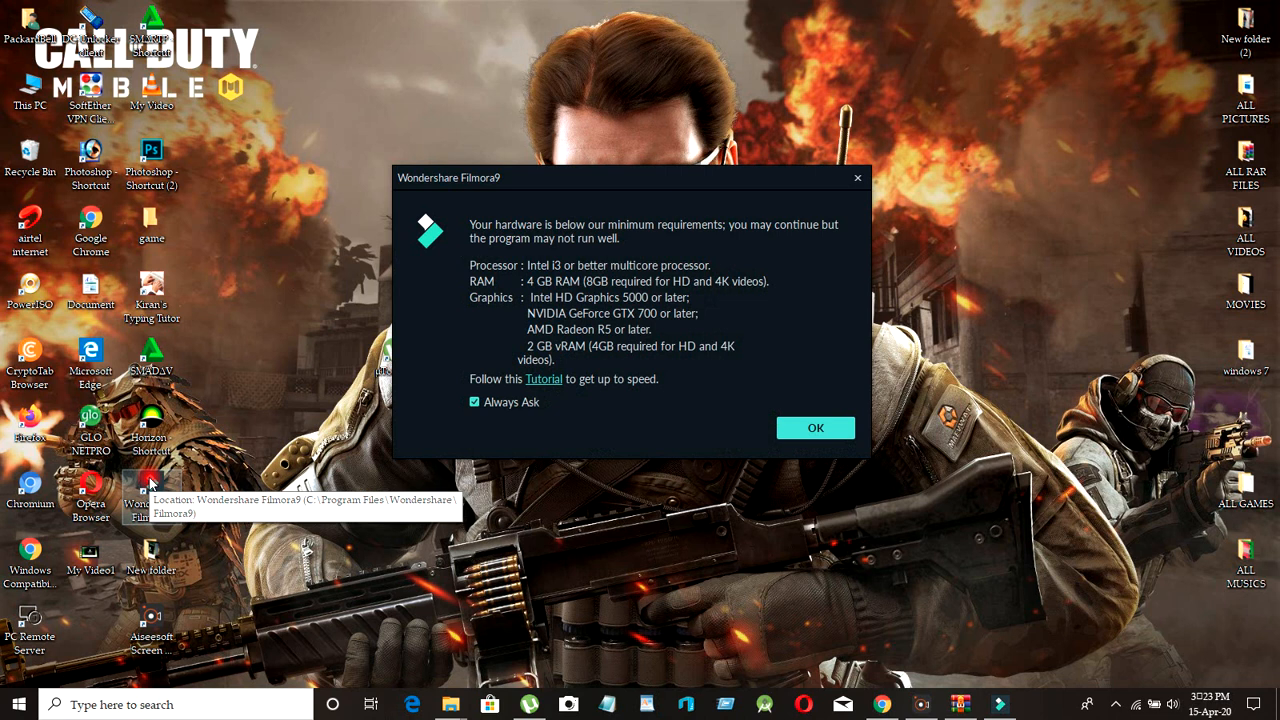
pyautogui.click(790, 427)
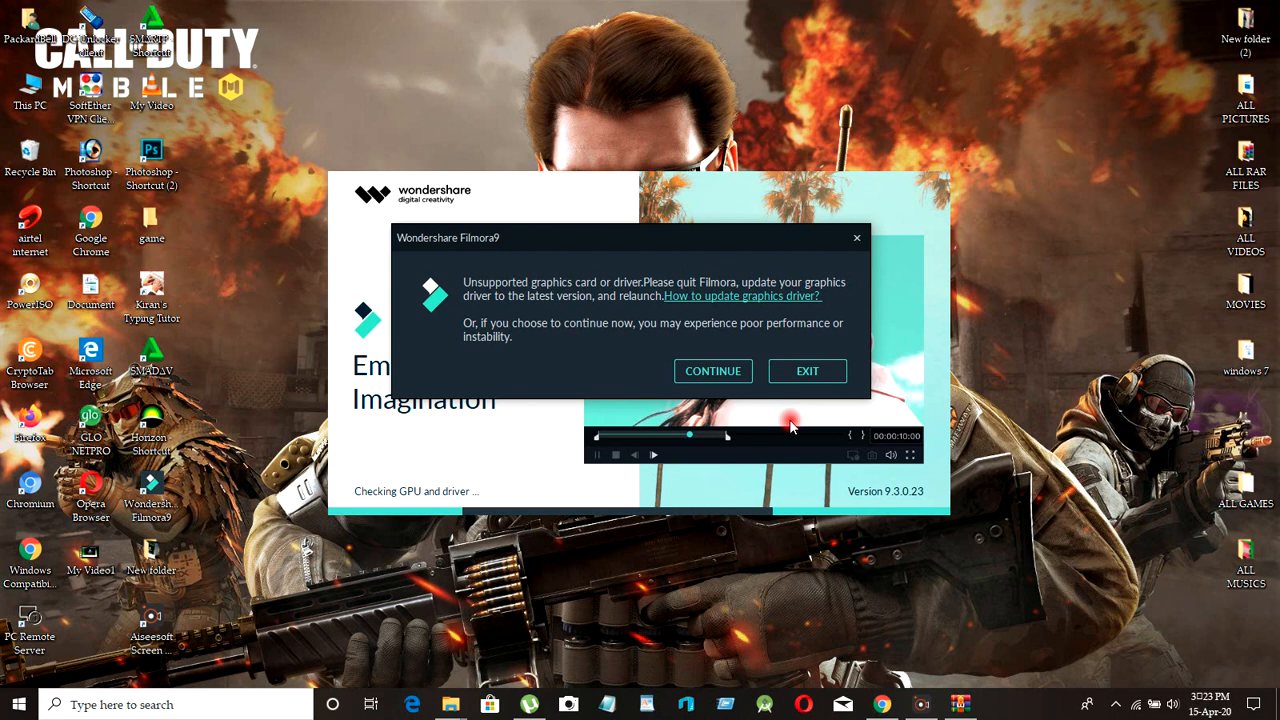
pyautogui.click(749, 374)
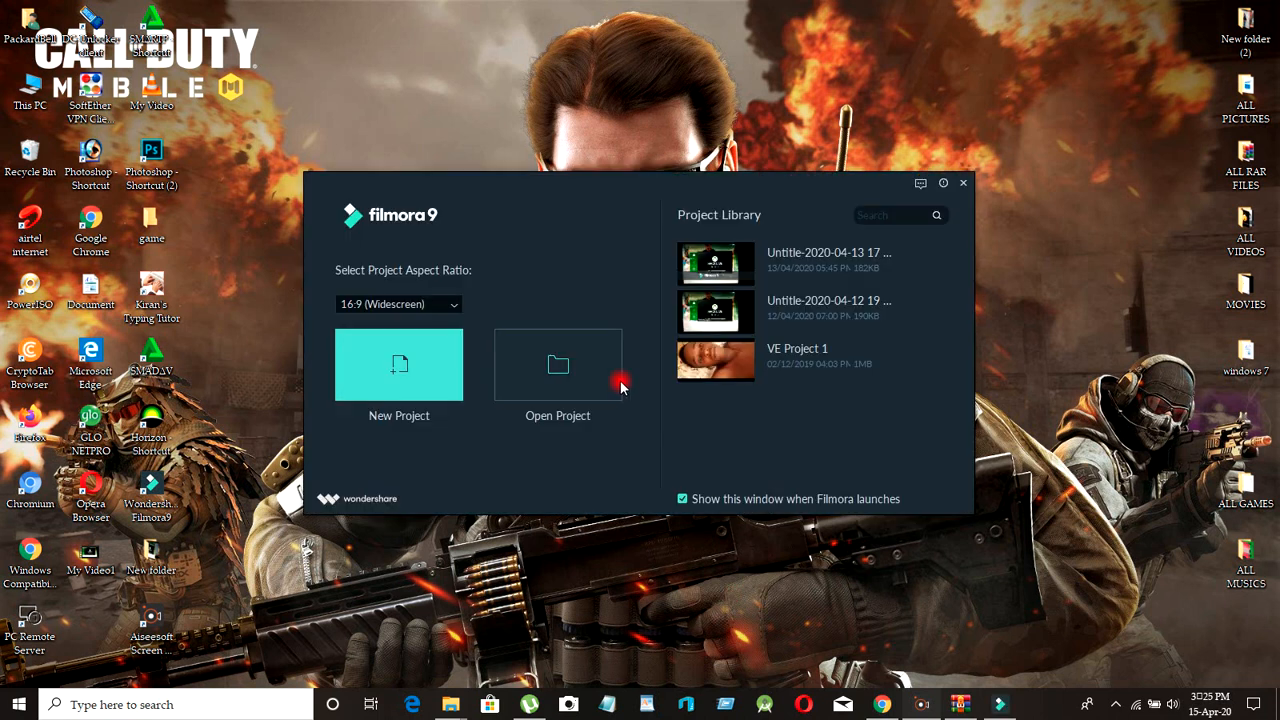
pyautogui.click(448, 360)
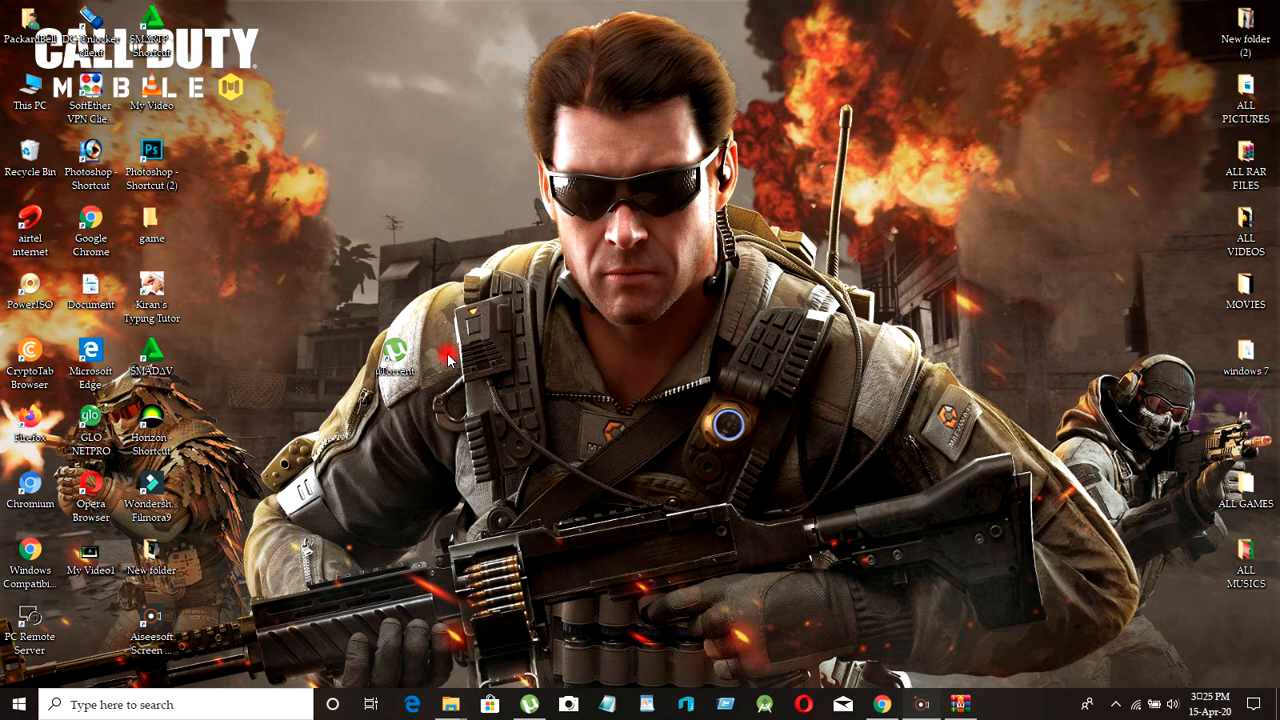